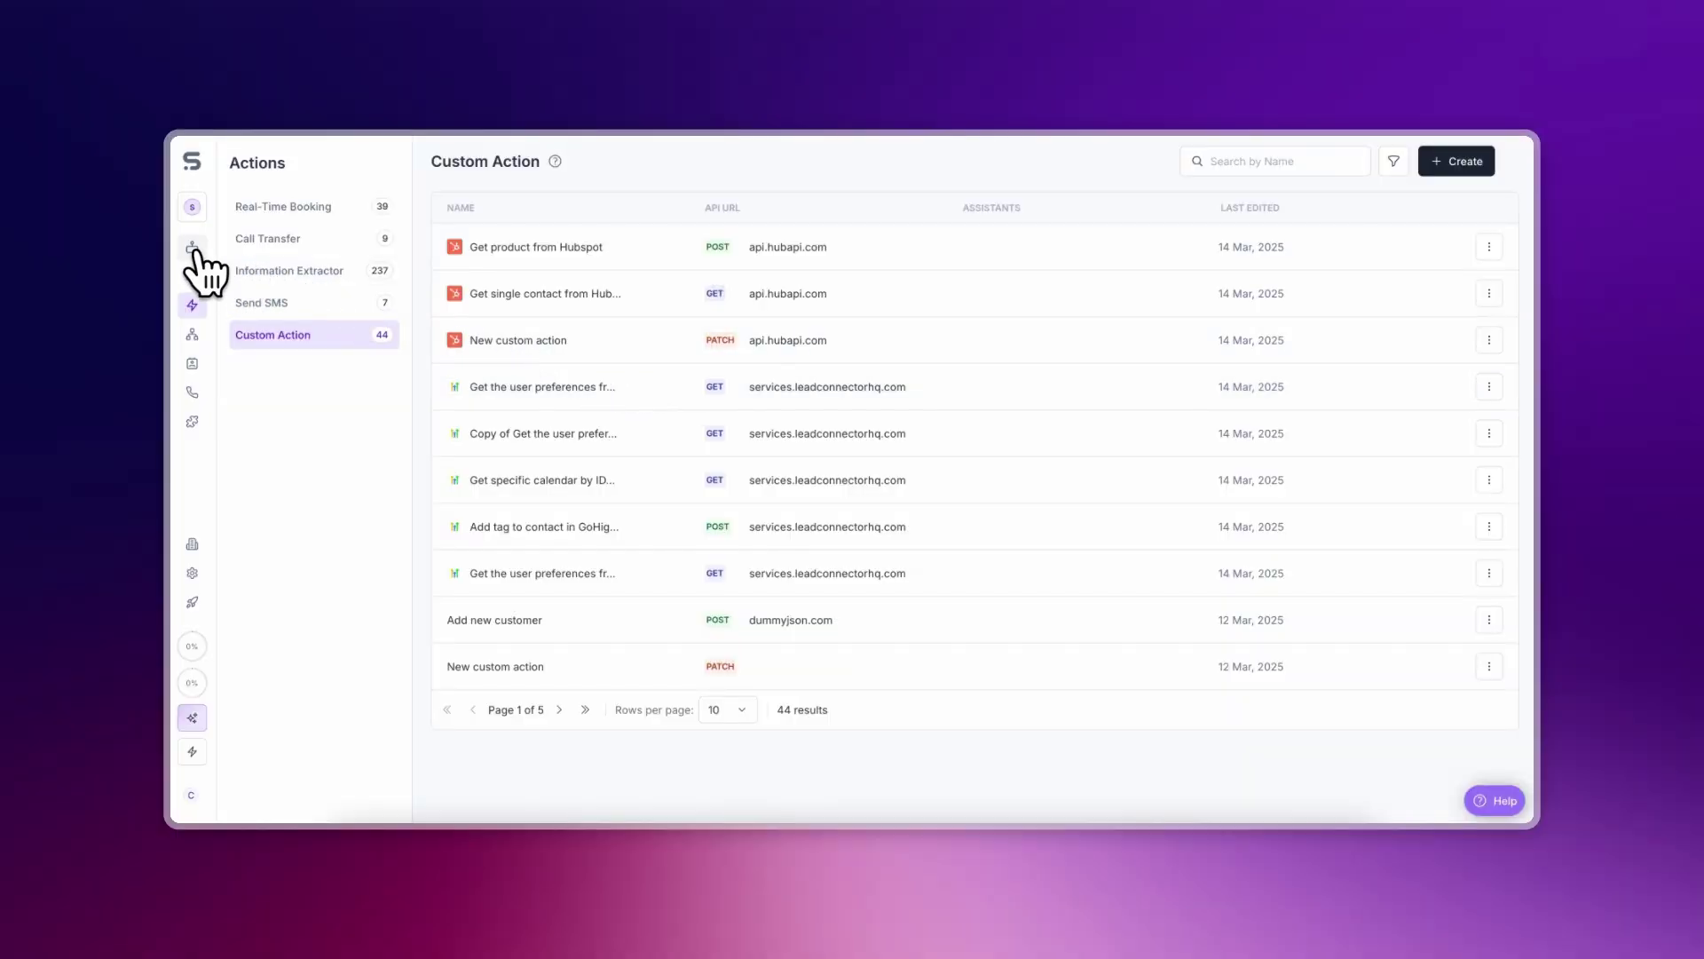
From the Assistants list, open the Carson's Cafe assistant and go to its Actions page
click(193, 250)
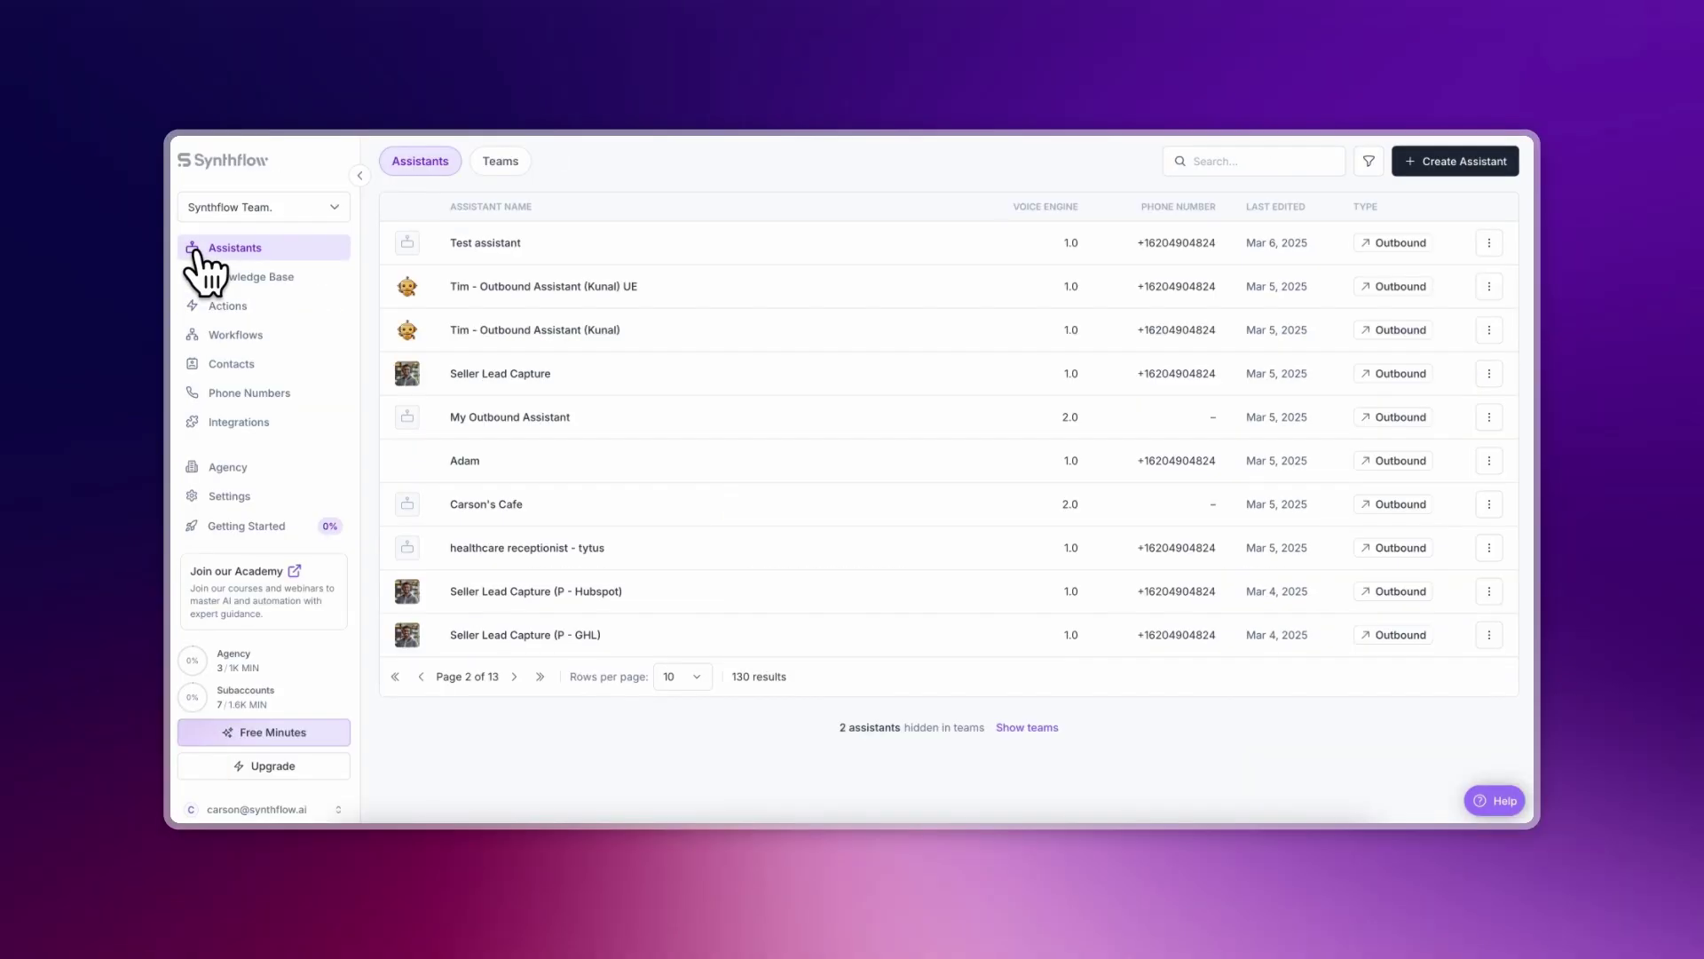
click(491, 502)
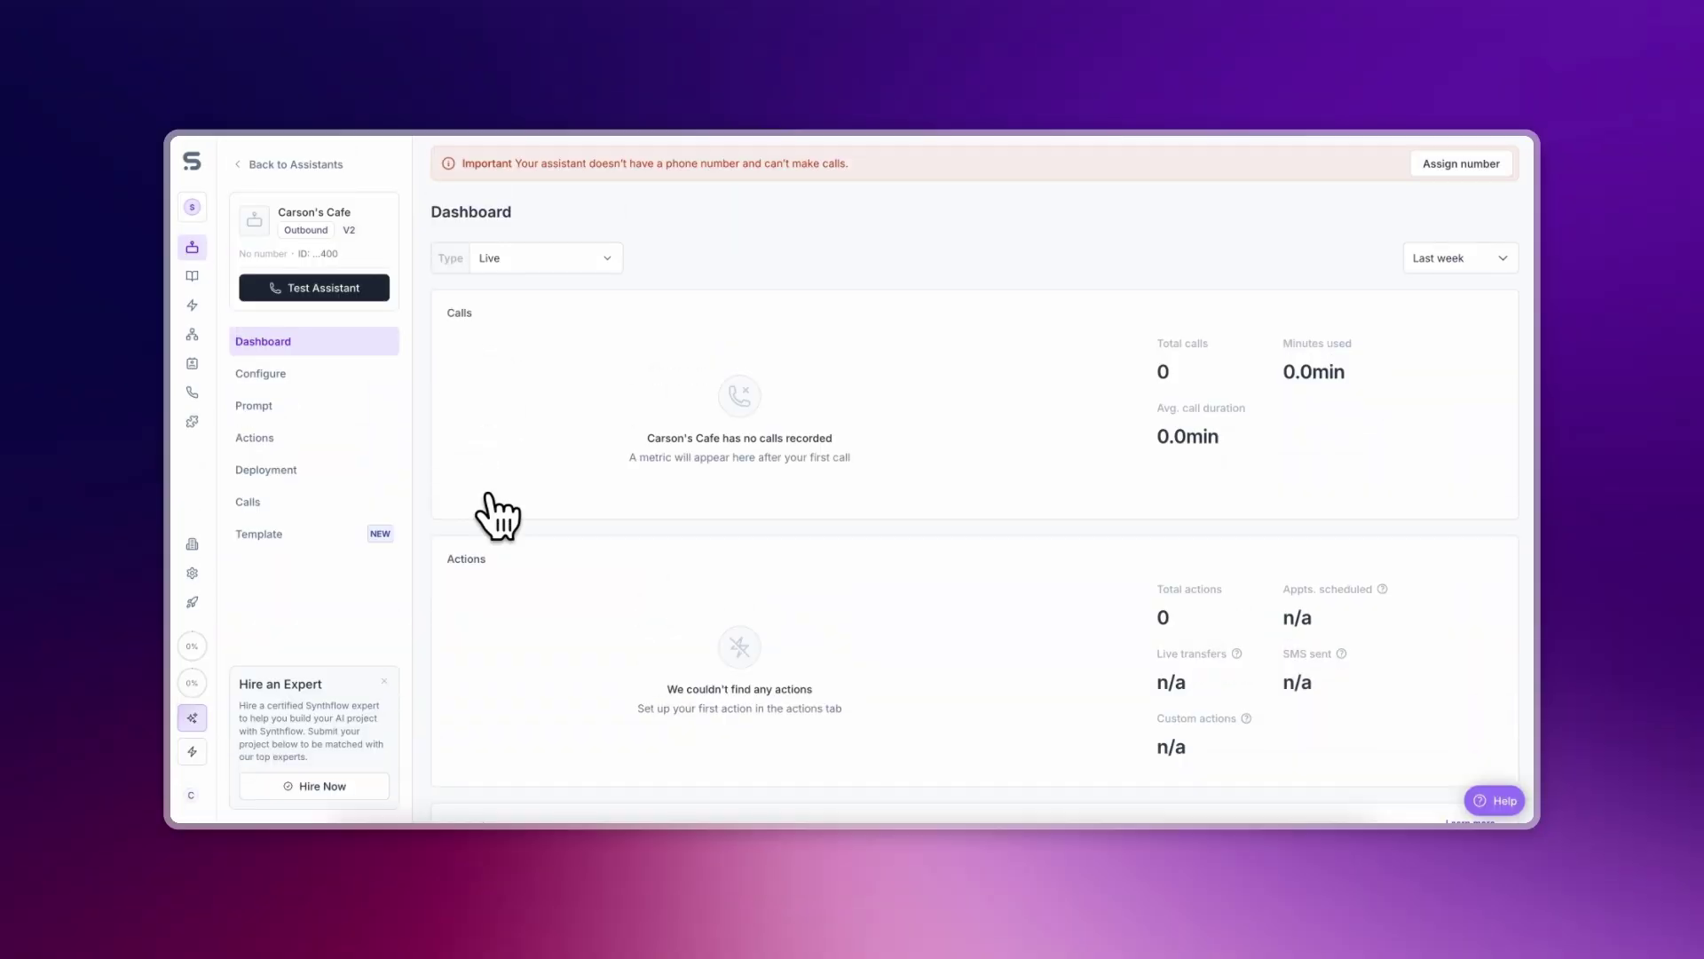
click(353, 446)
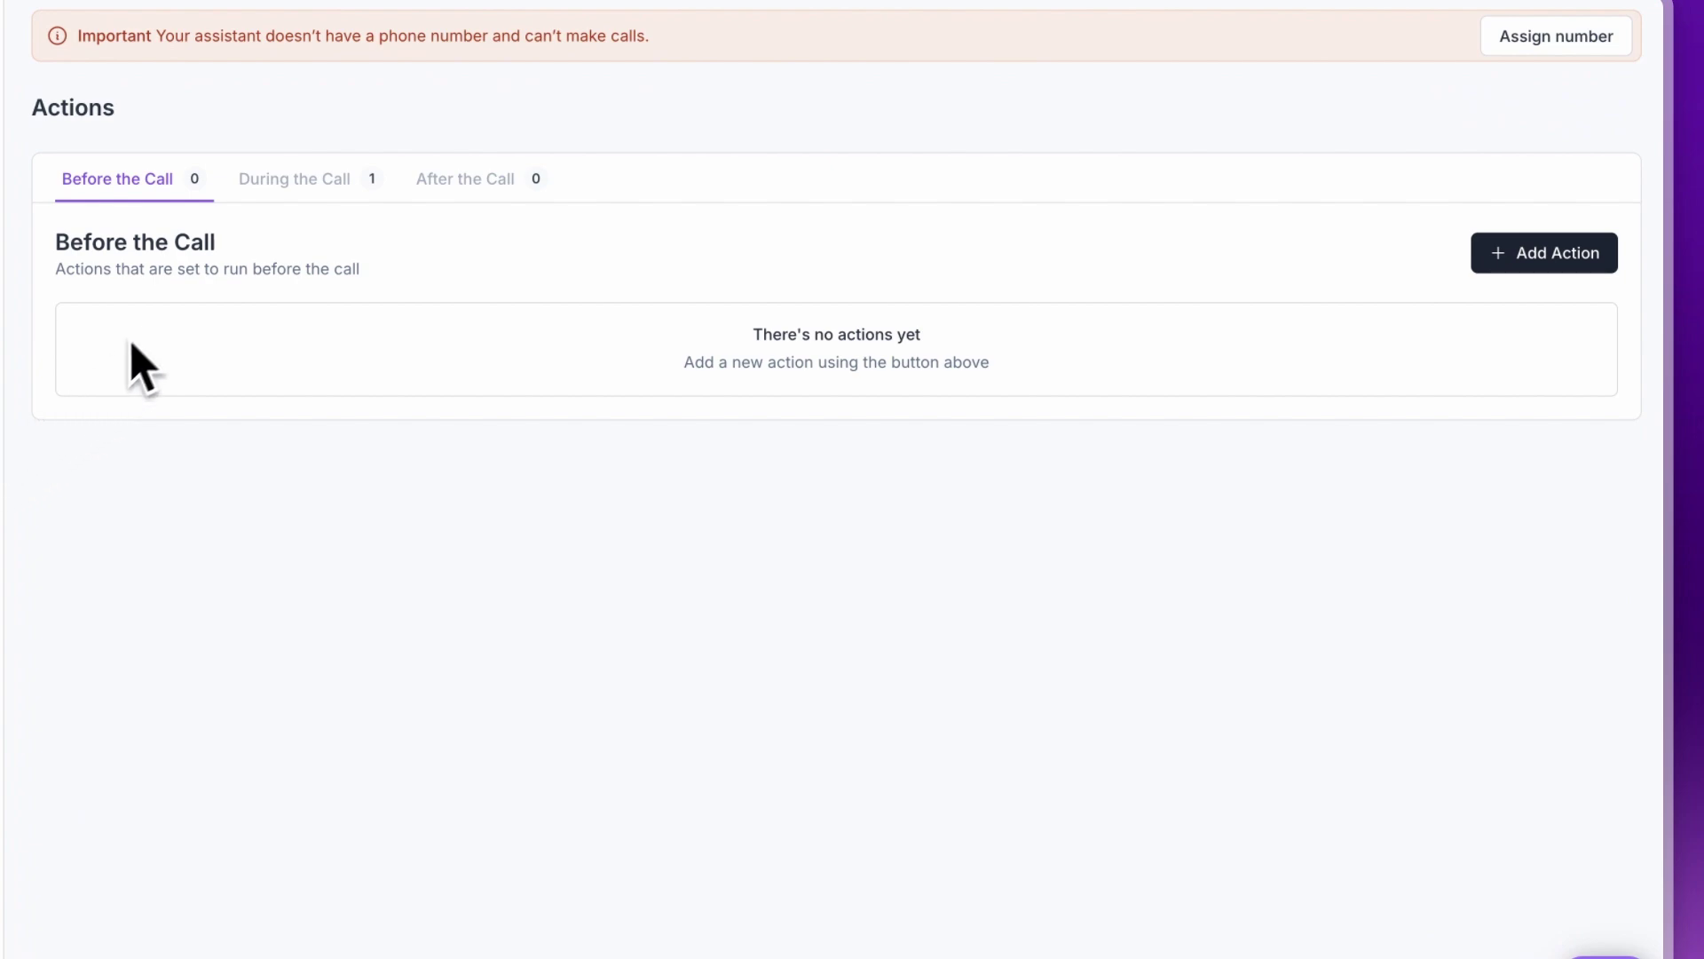
Browse the During and After the Call tabs and the action types each can add
click(289, 182)
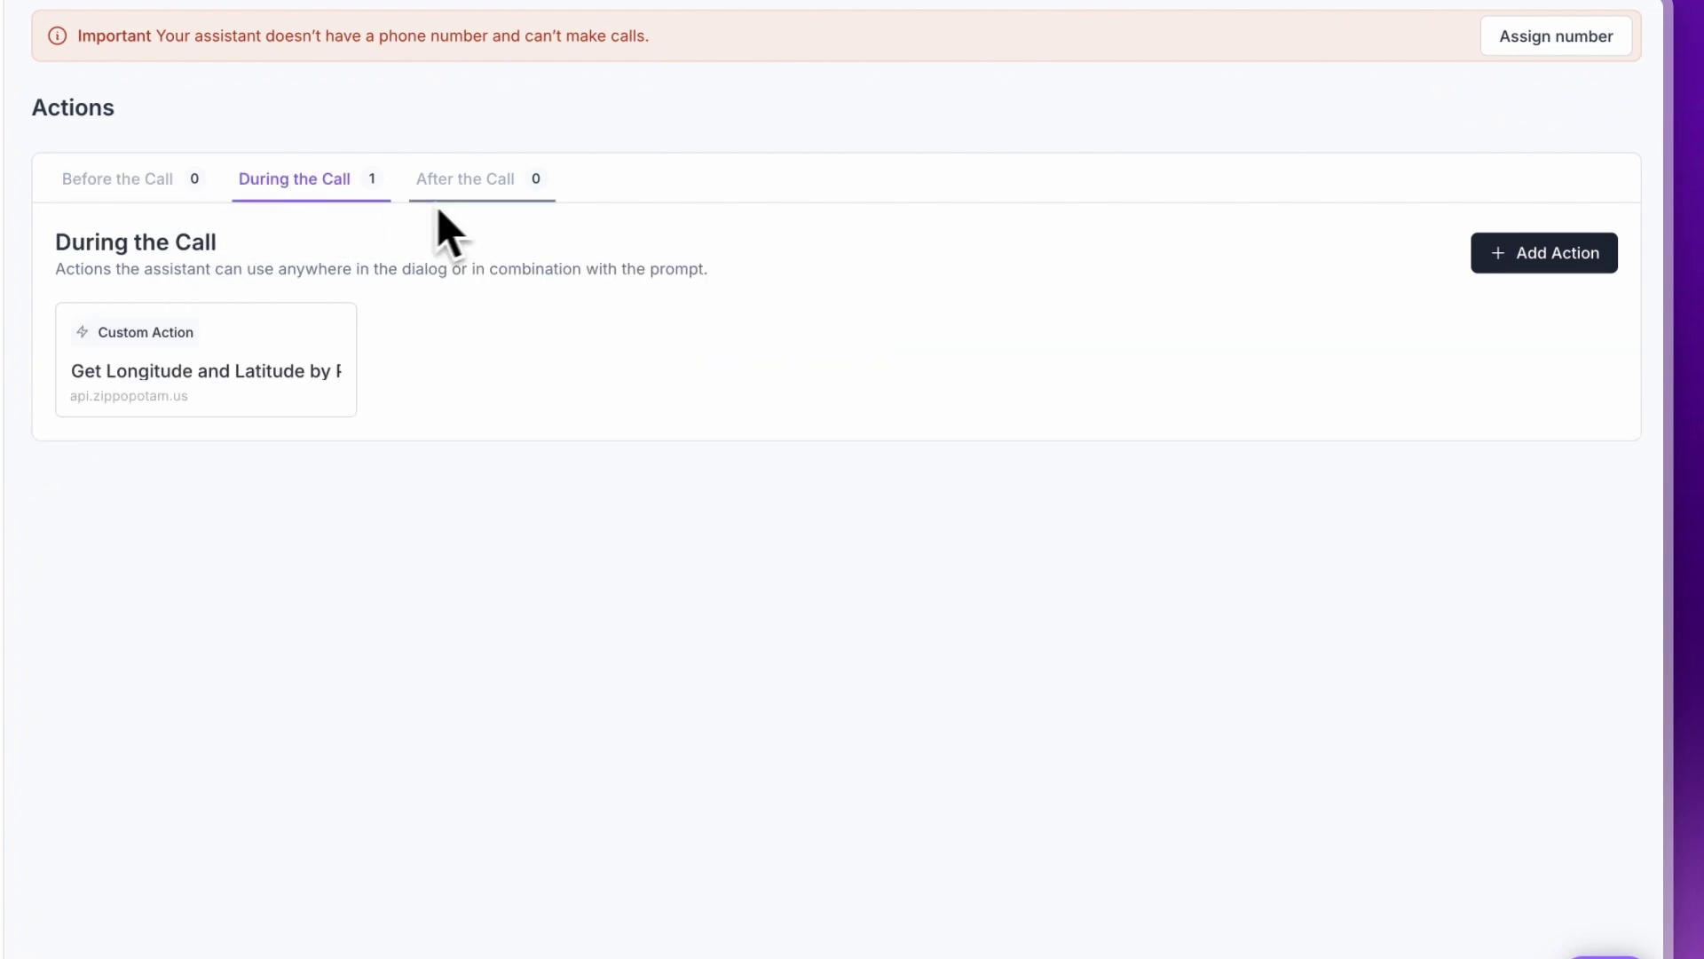
click(466, 191)
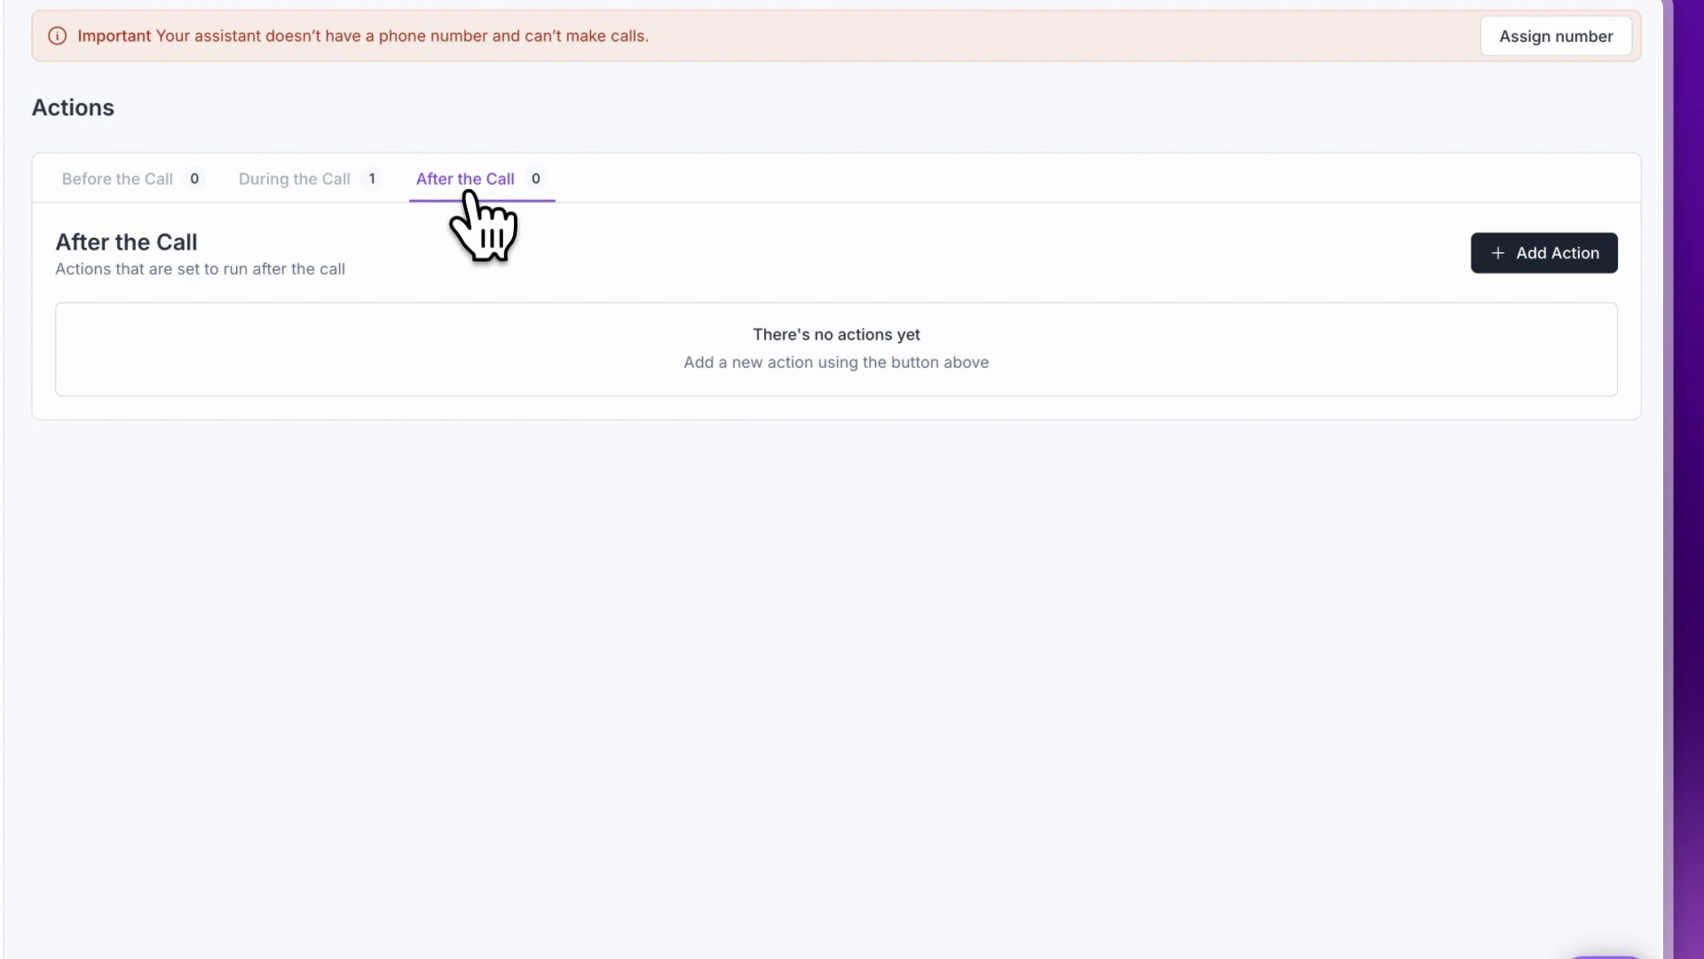
click(307, 188)
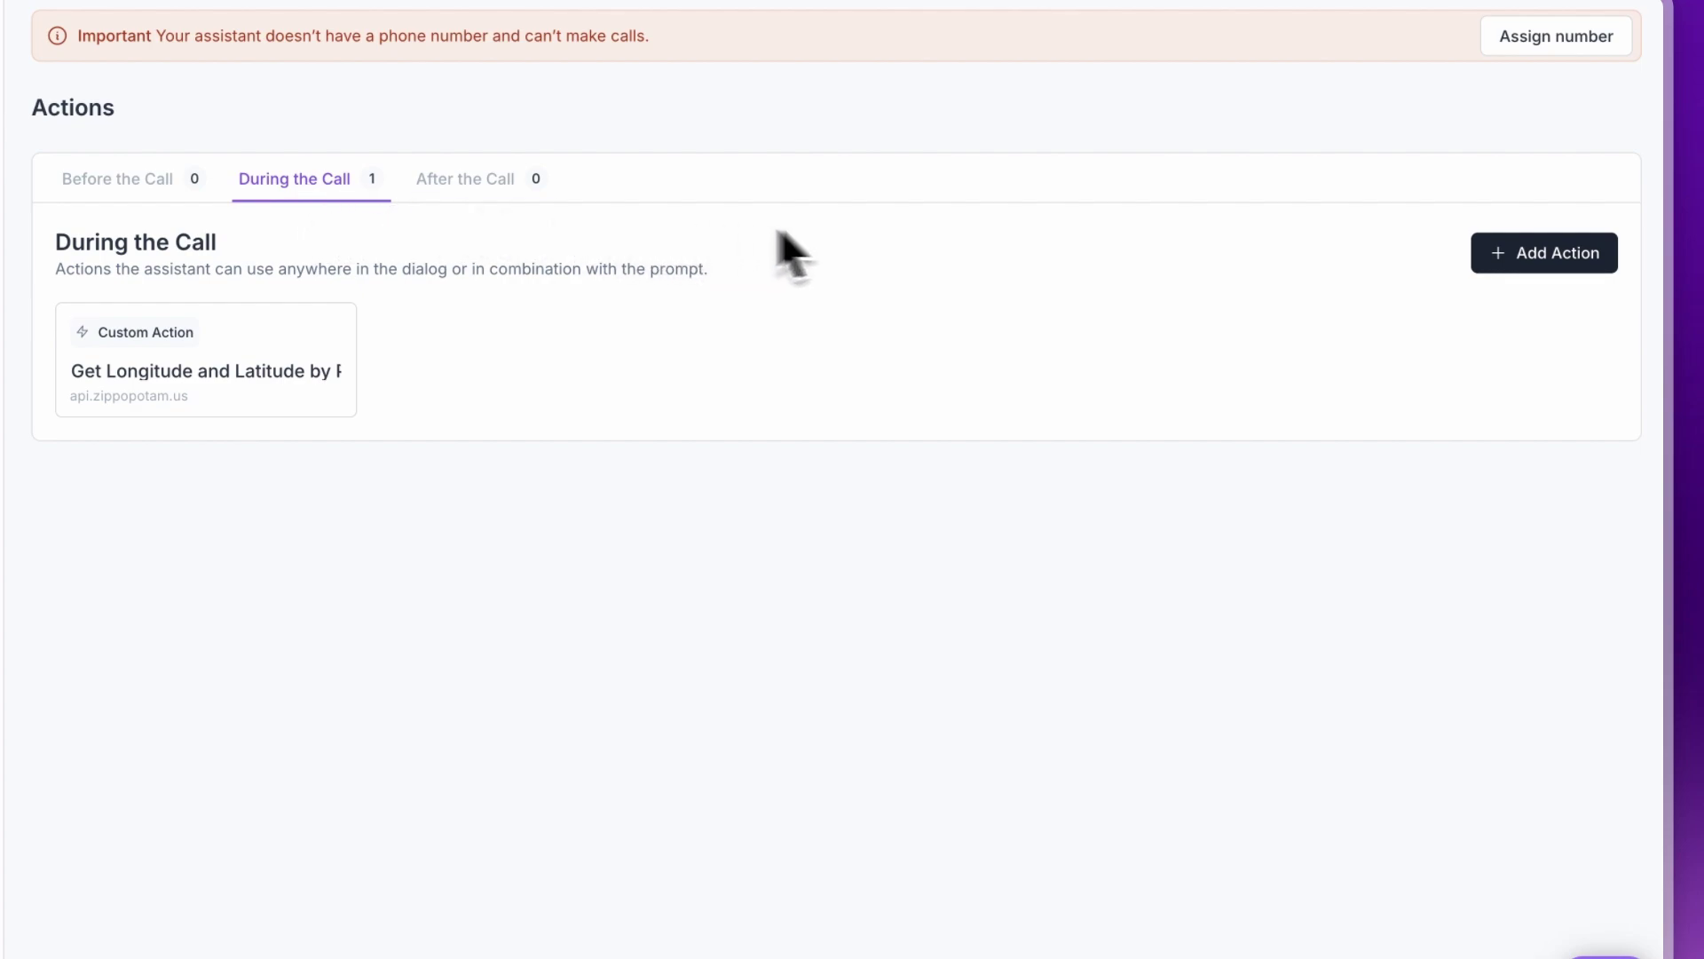
click(1498, 257)
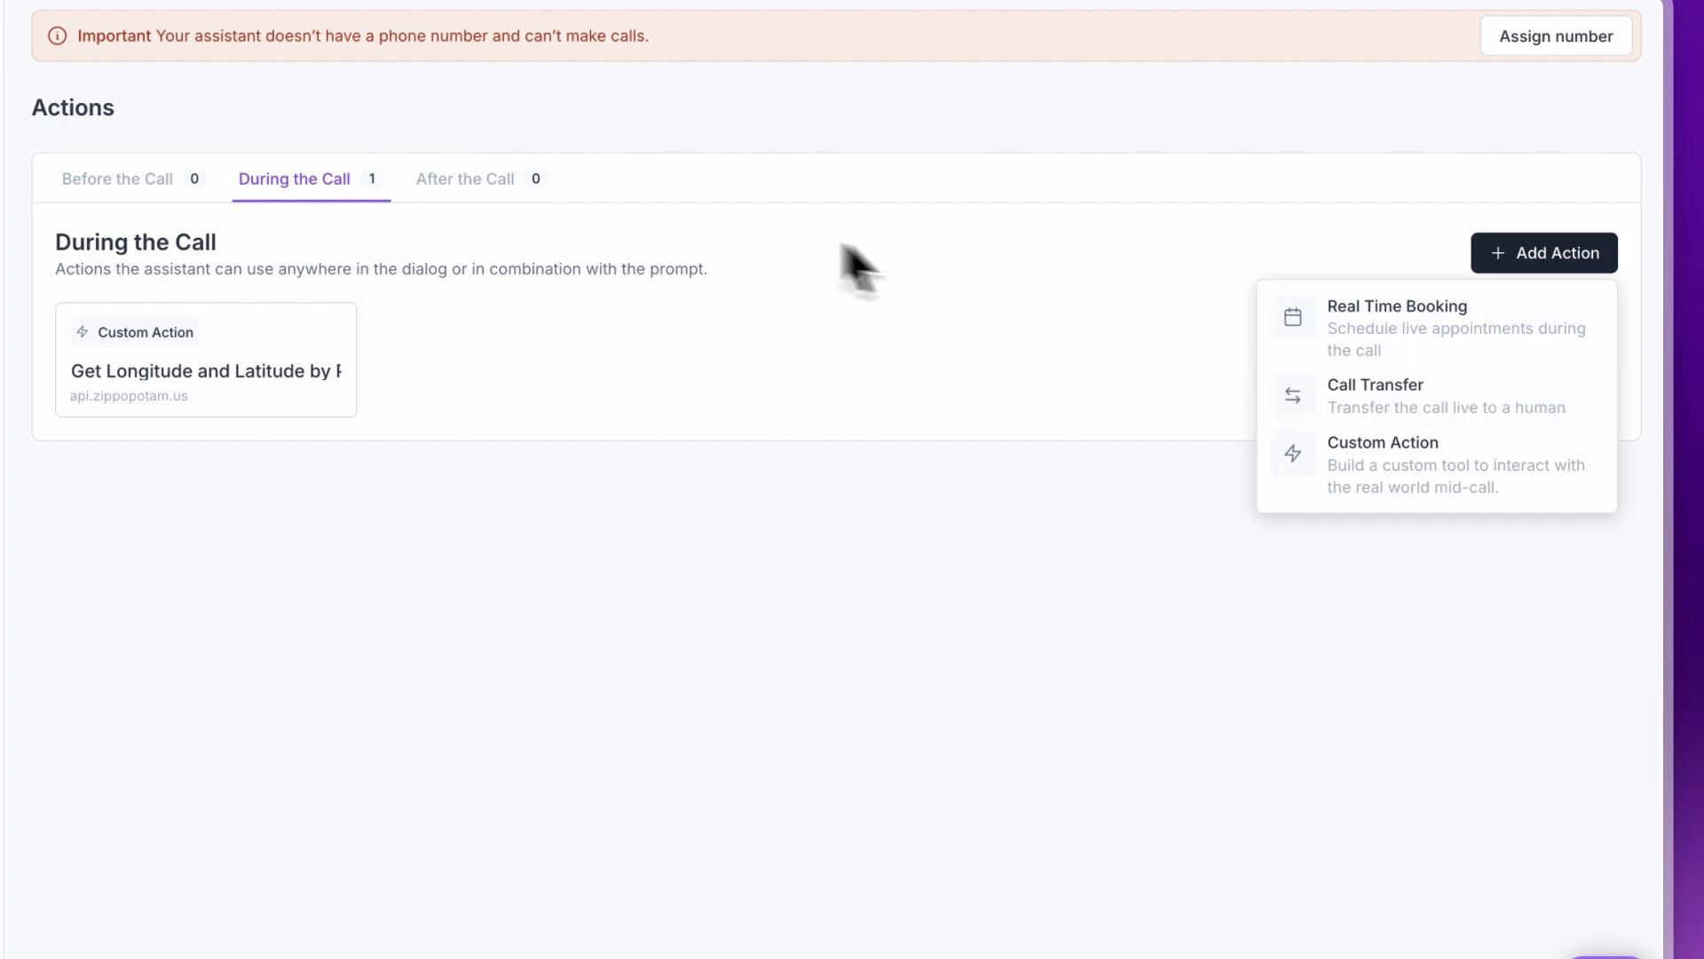
click(519, 182)
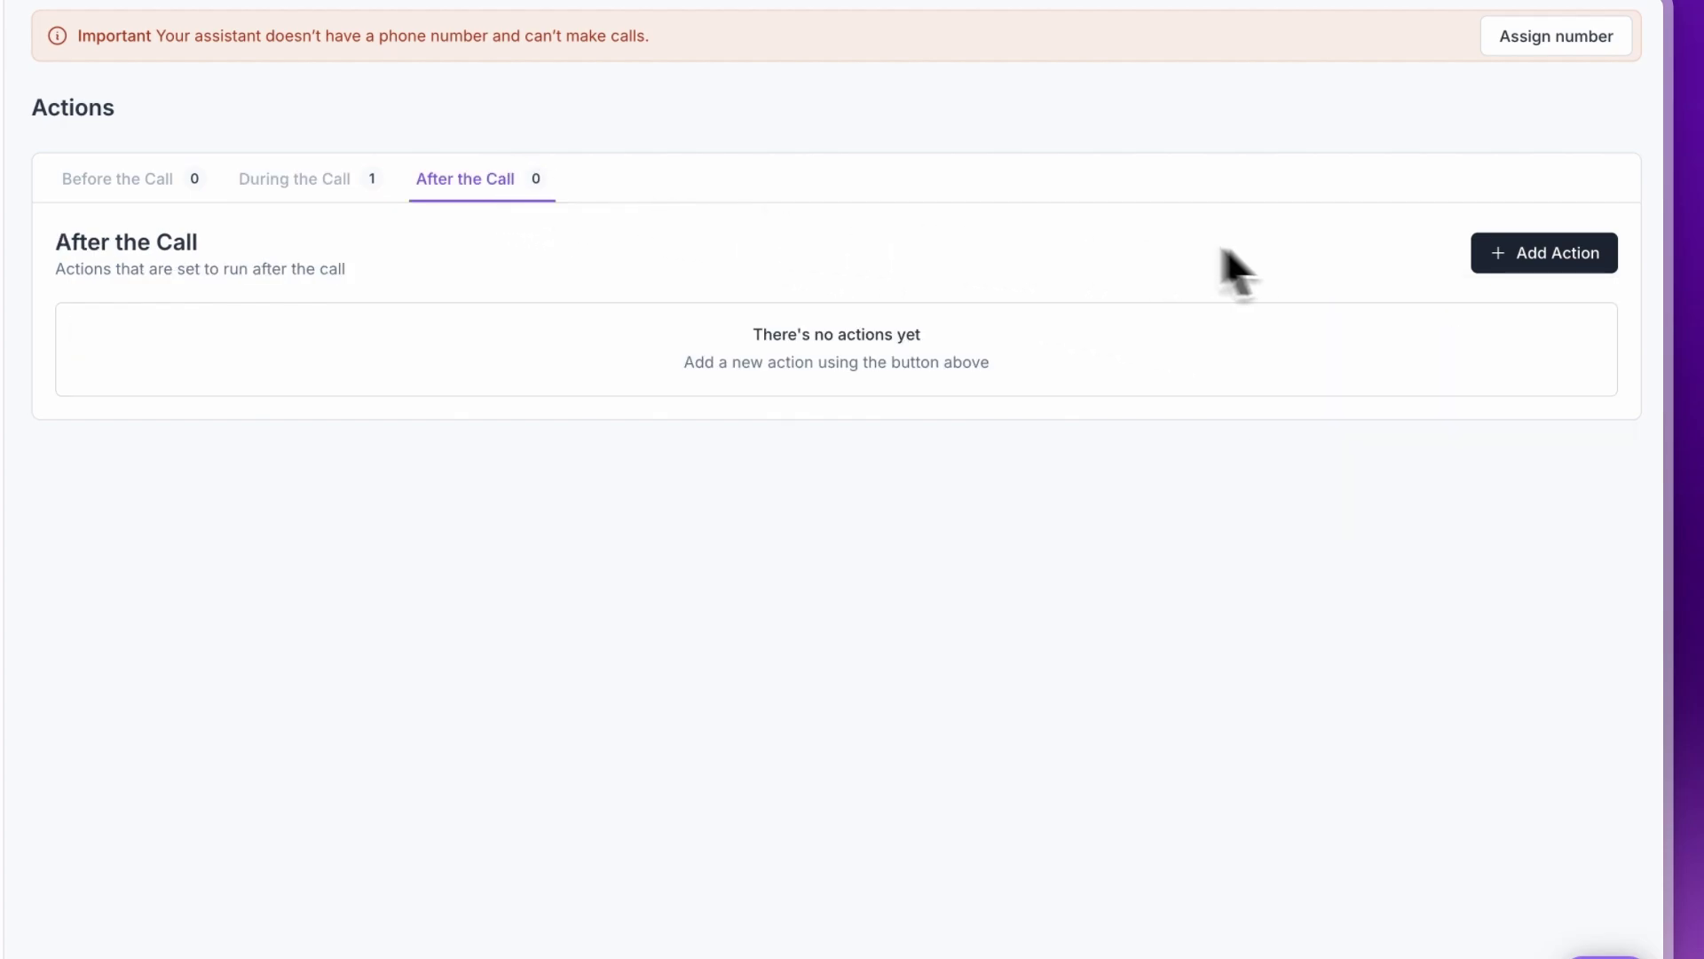
click(1522, 257)
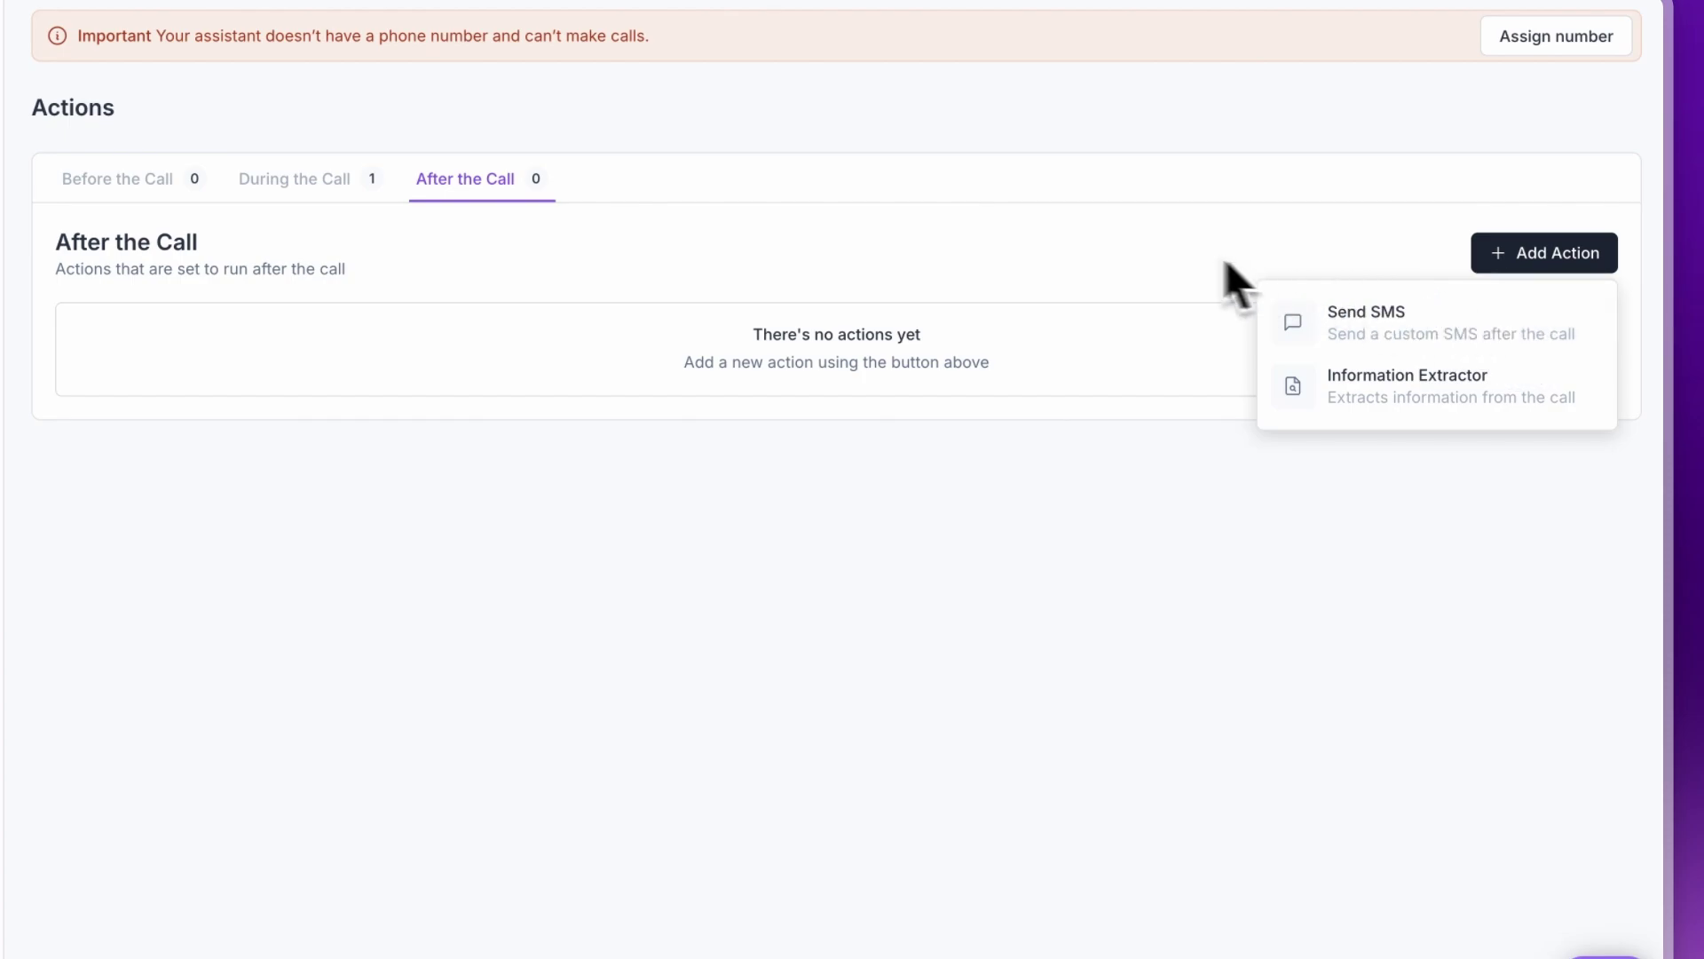
click(1105, 250)
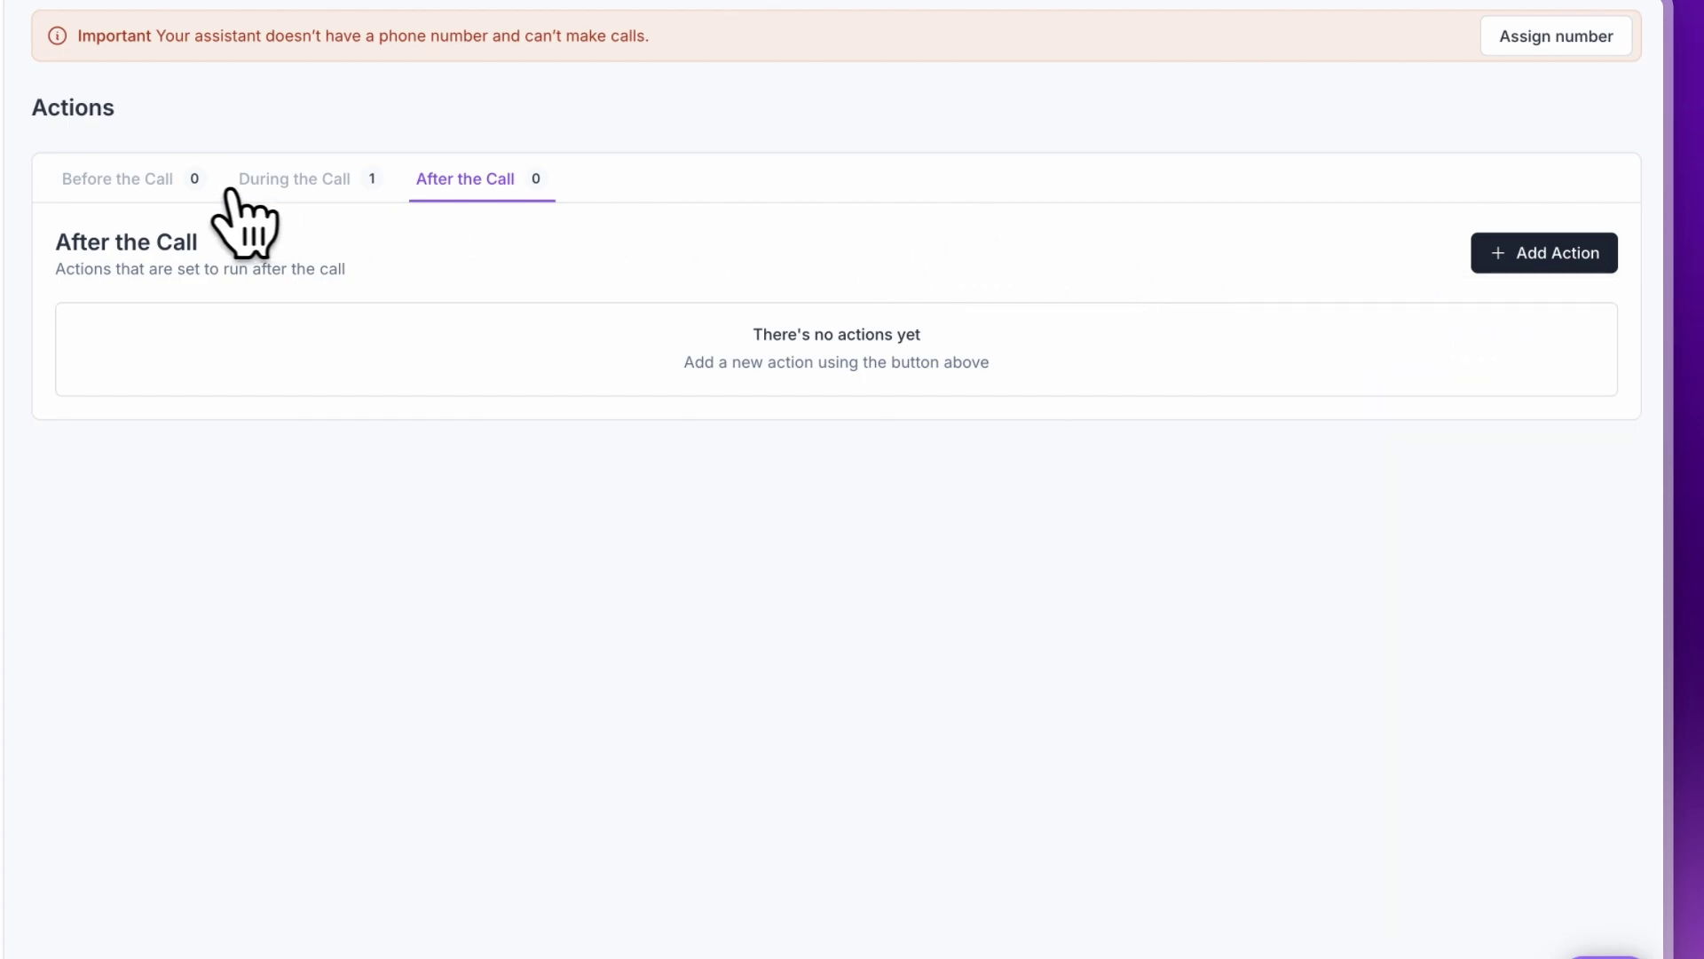
Review the Before the Call action types and compare them with the During and After options
click(146, 178)
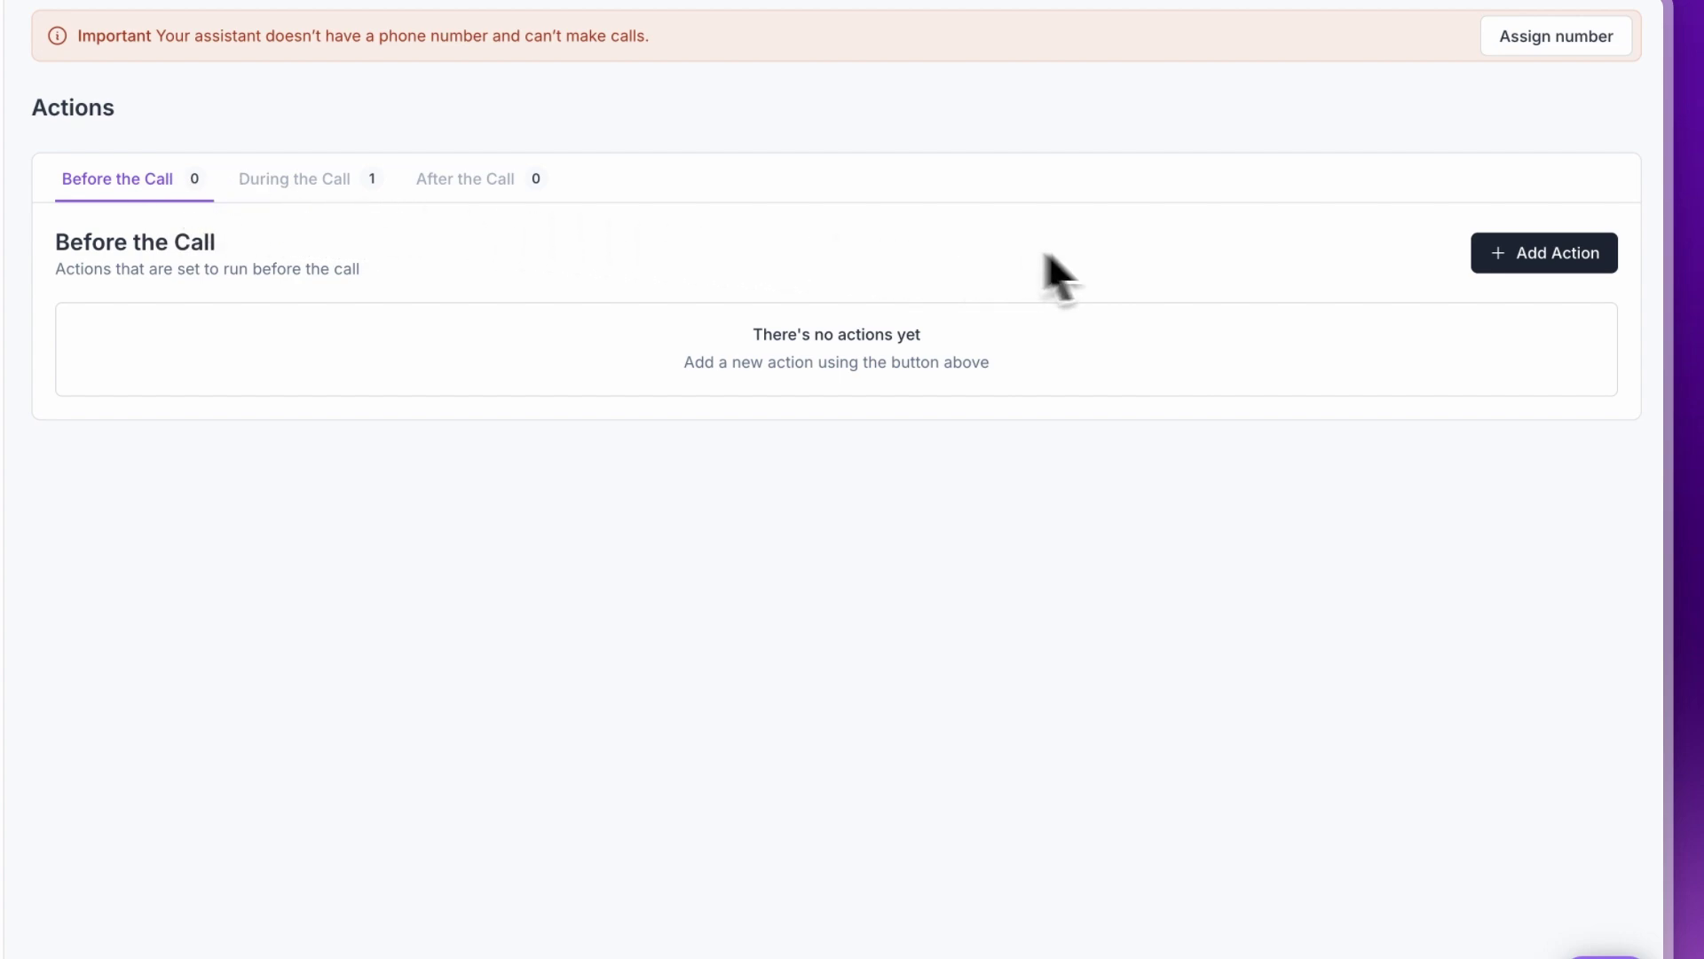
click(1477, 255)
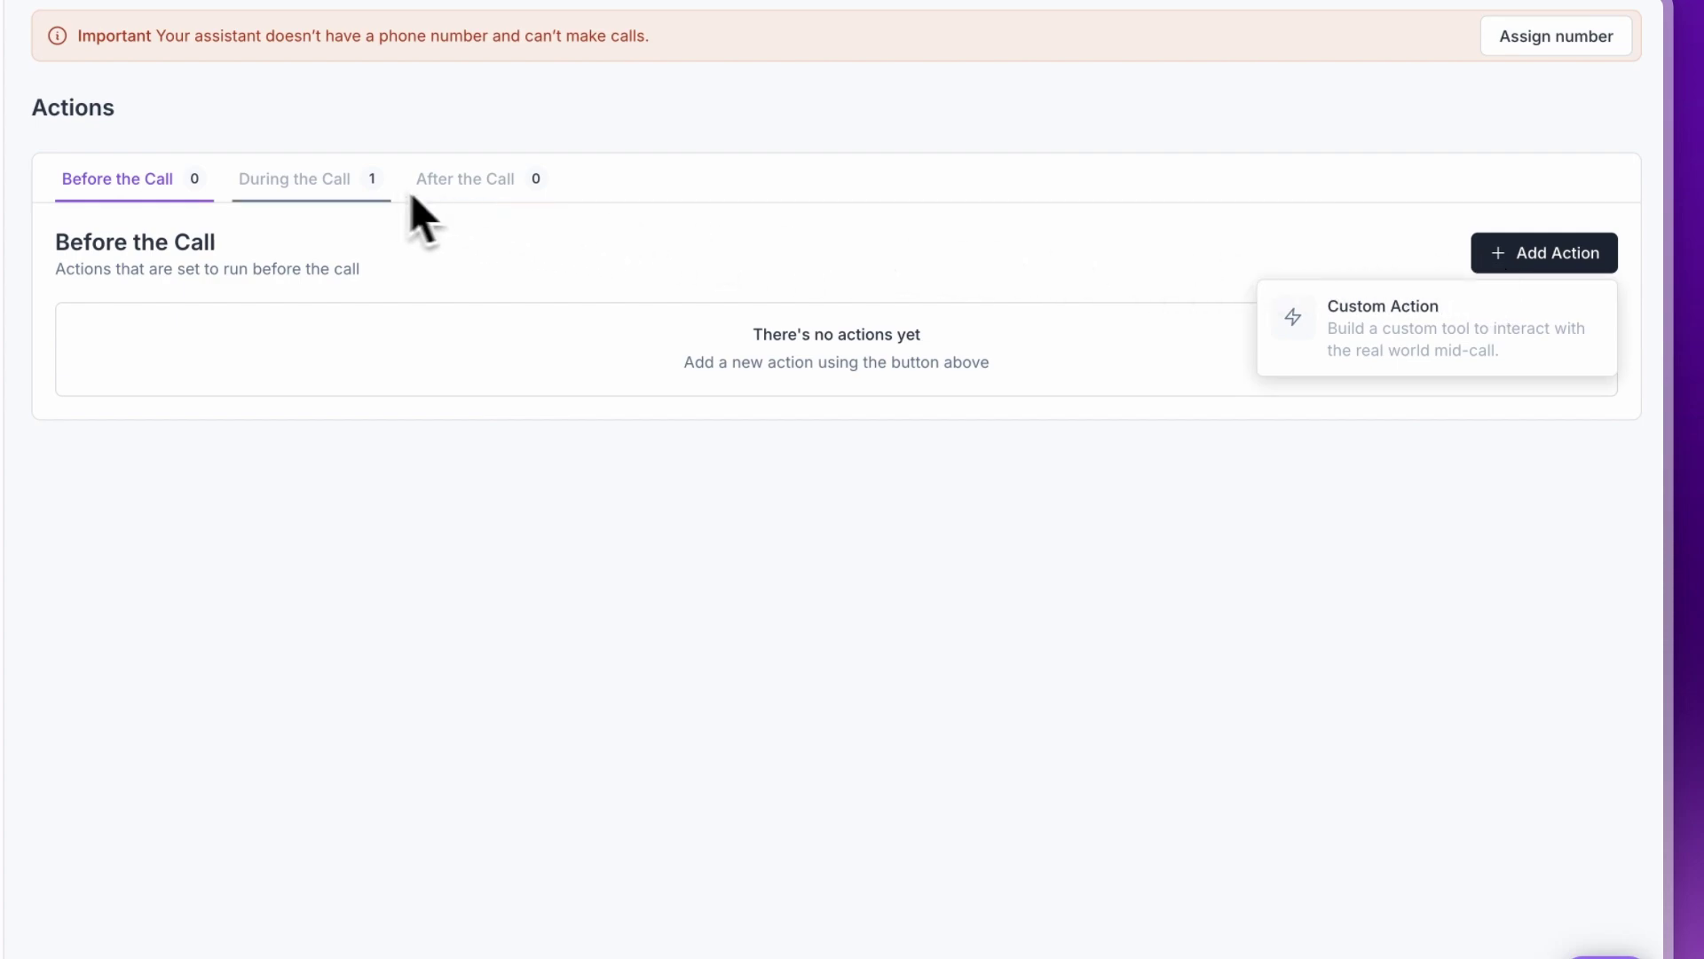
click(367, 179)
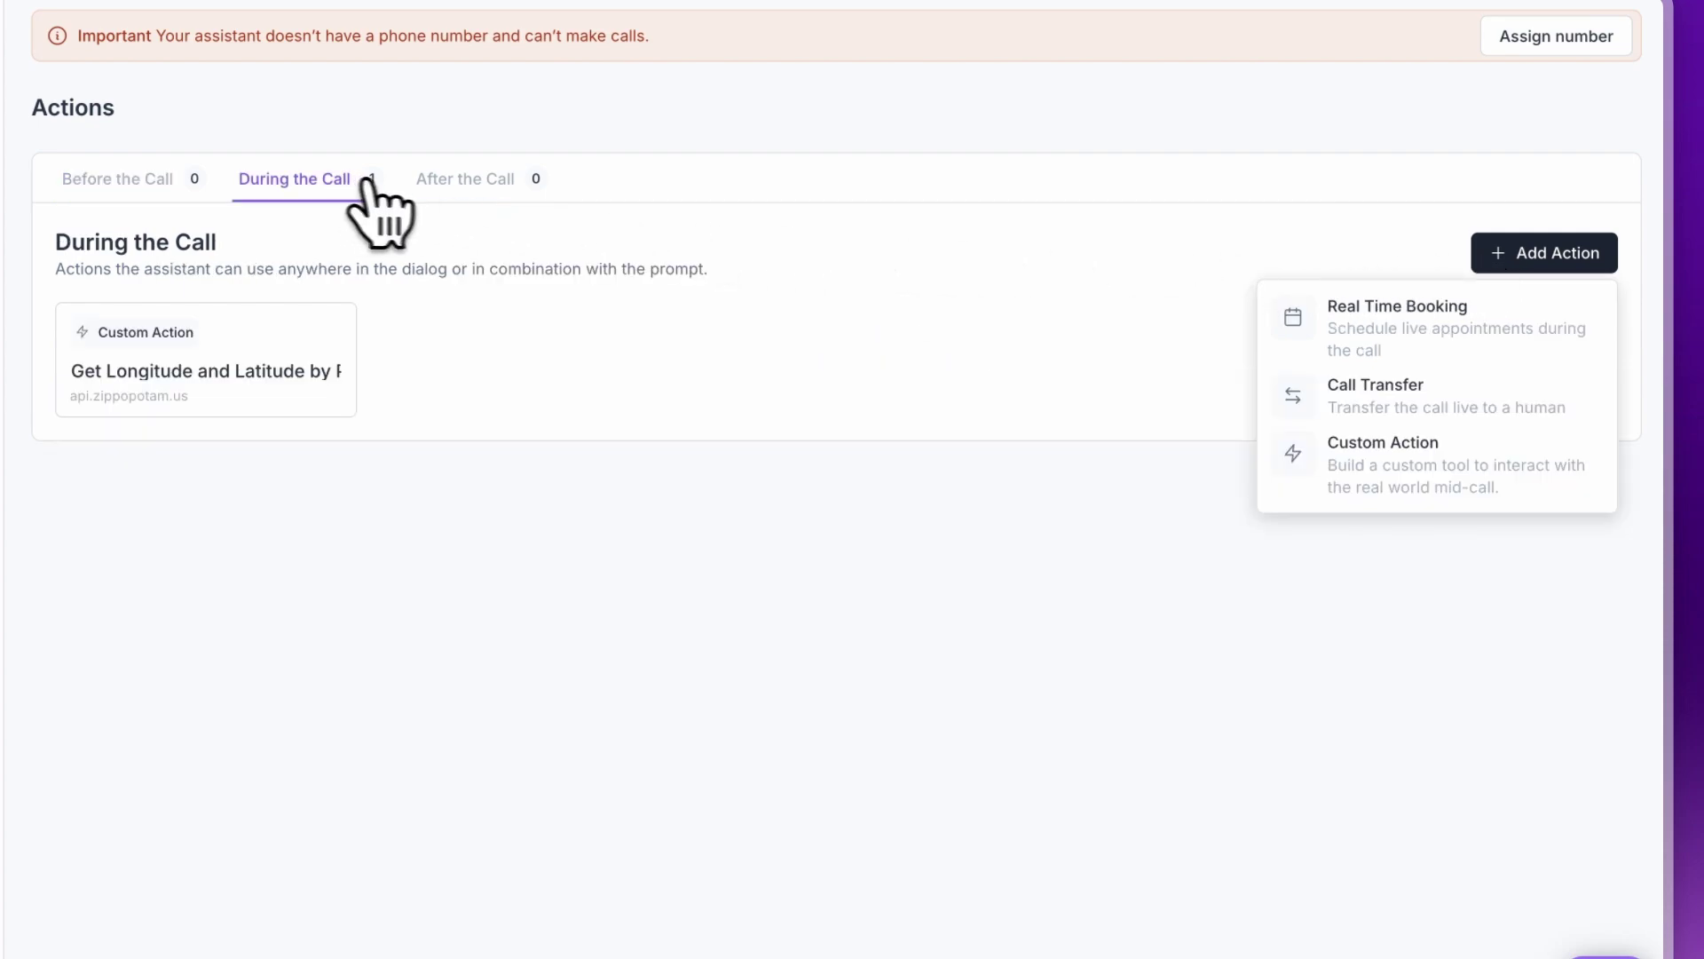
click(503, 173)
click(1499, 245)
click(1498, 247)
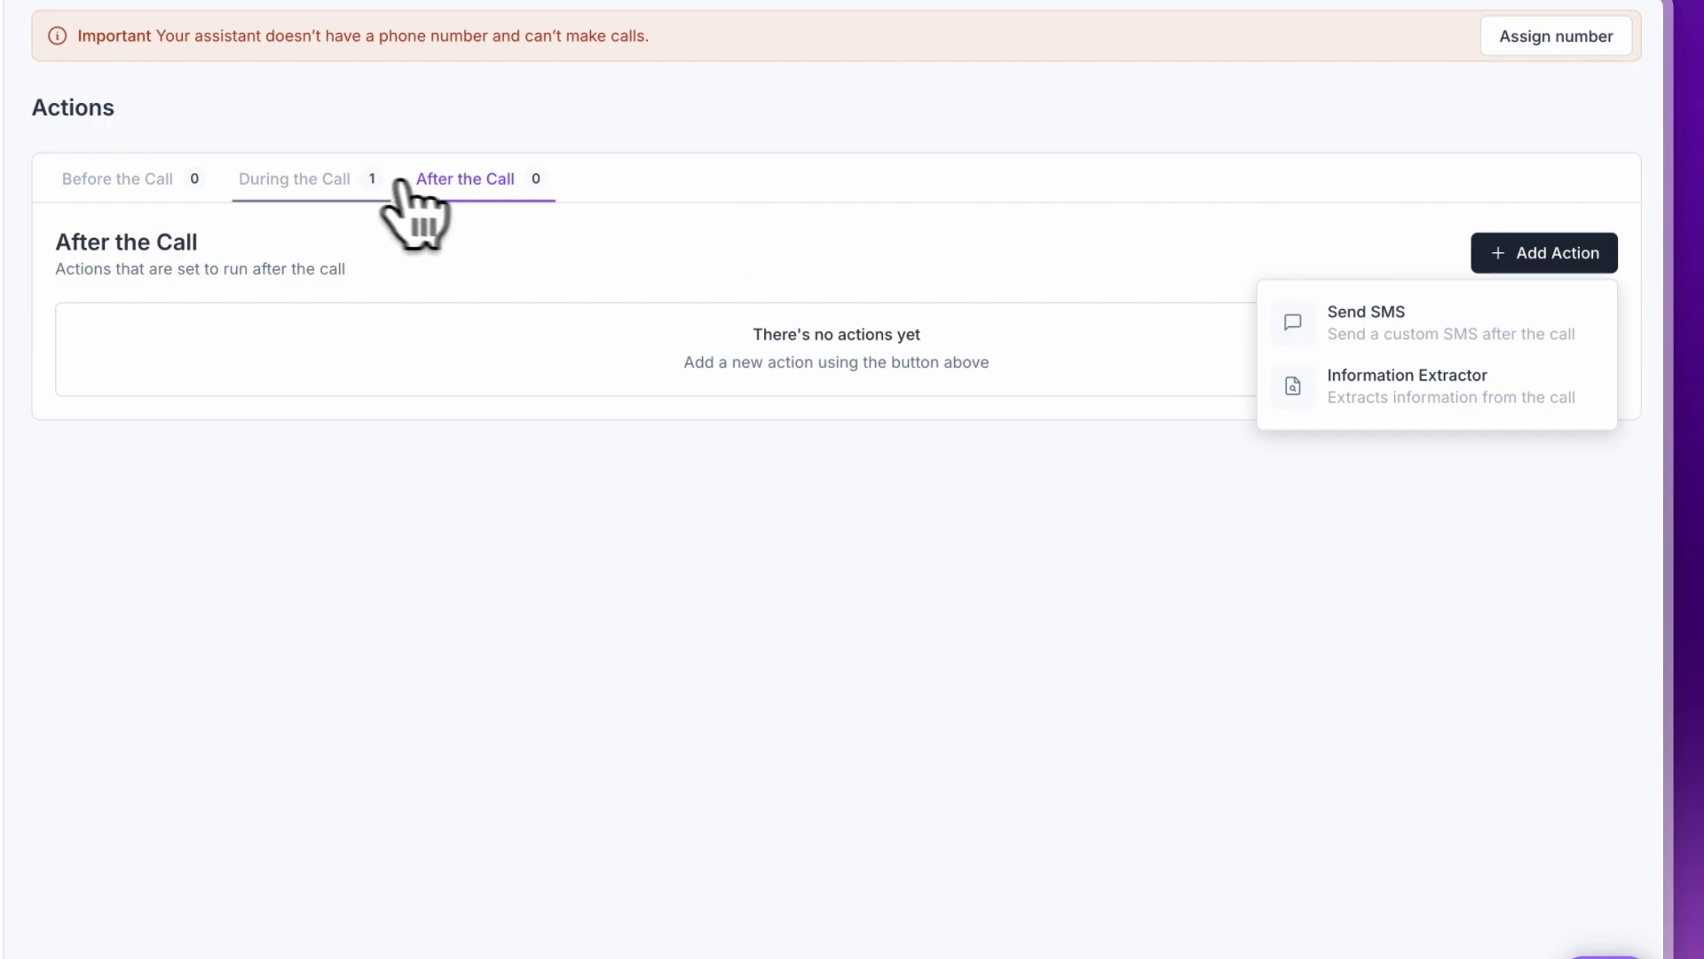
Back on During the Call, start adding a Custom Action
click(286, 171)
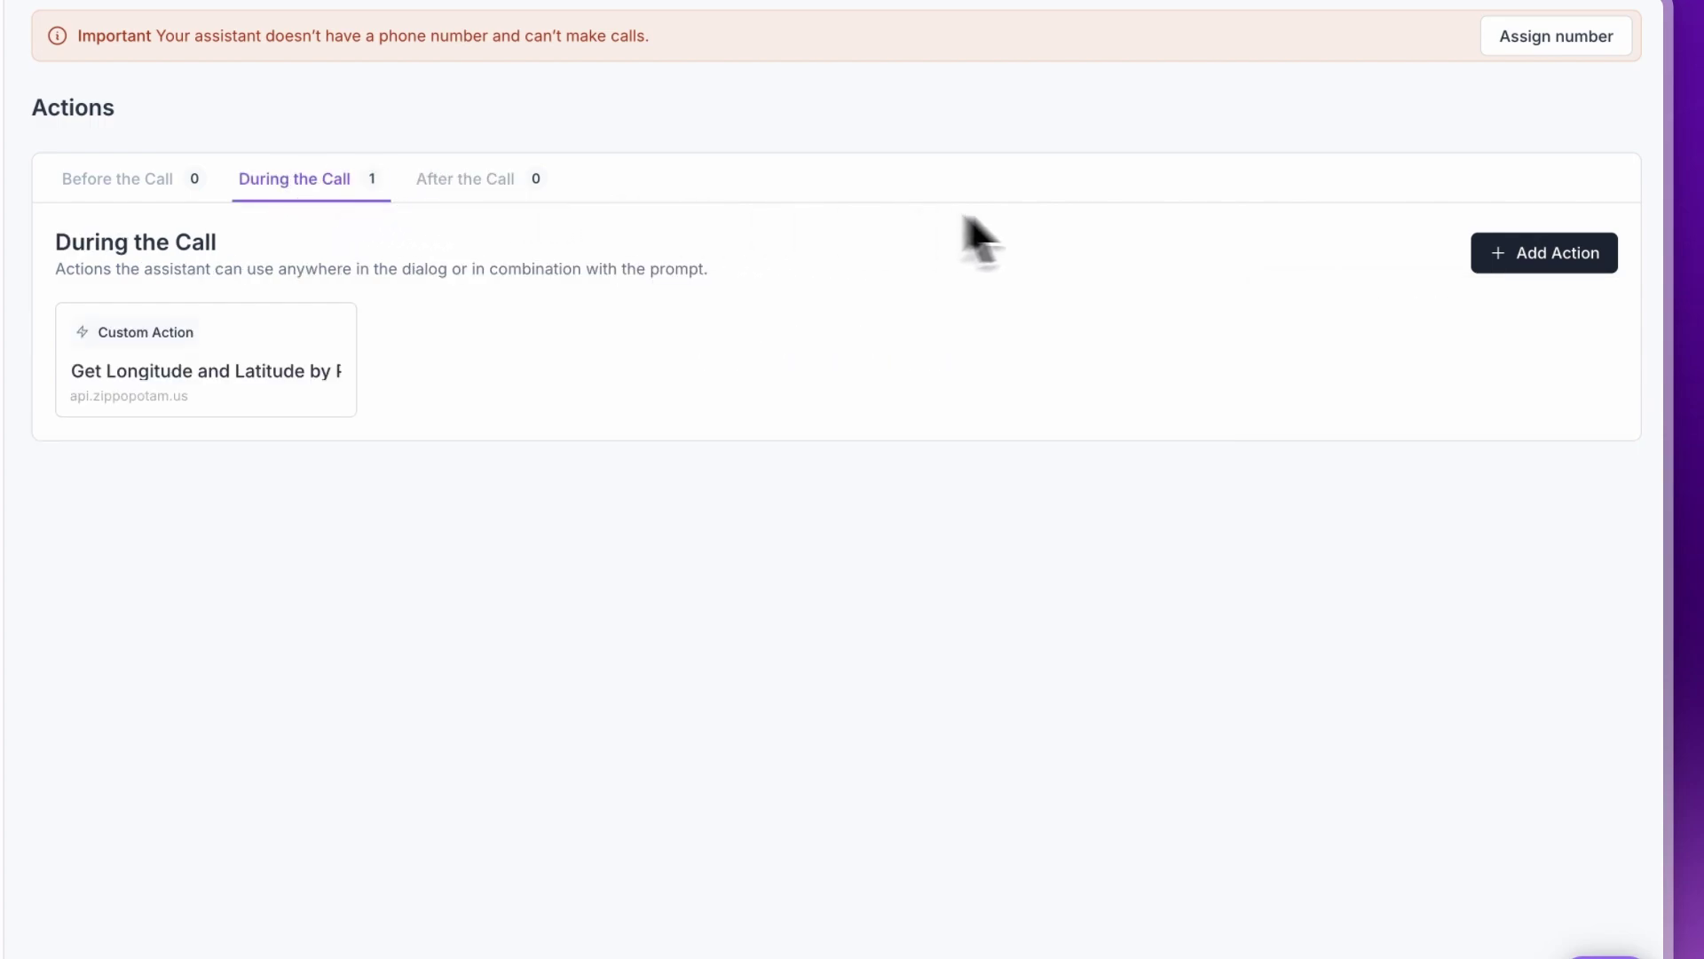
click(1492, 253)
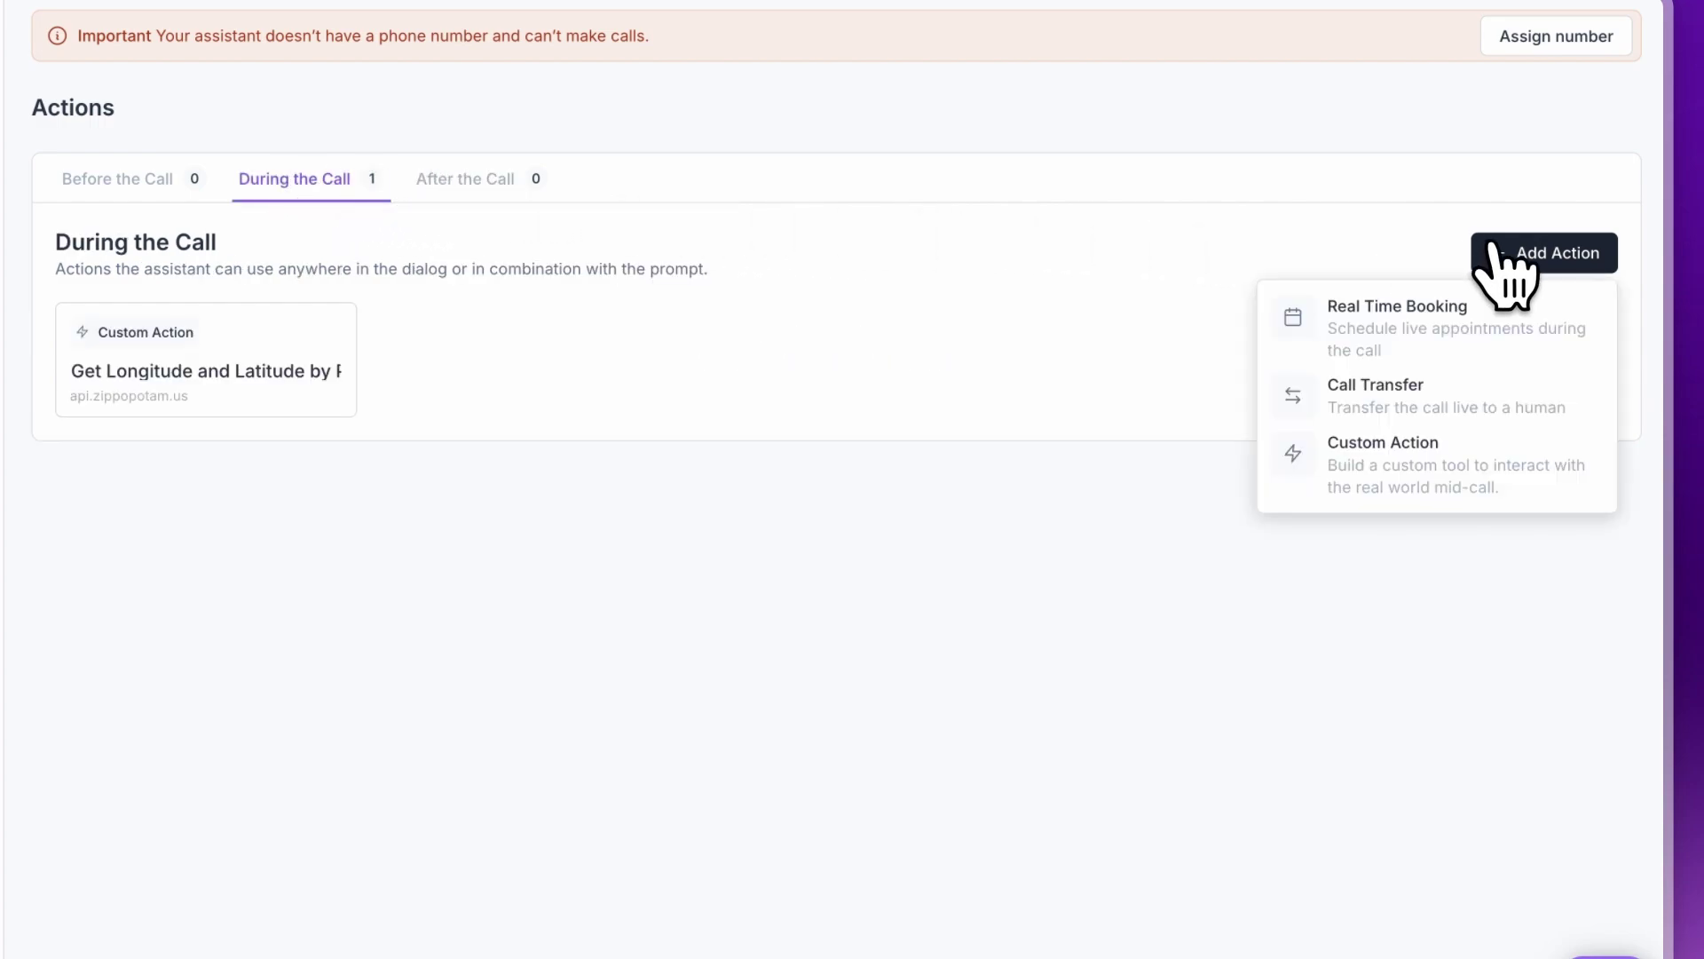
click(1497, 441)
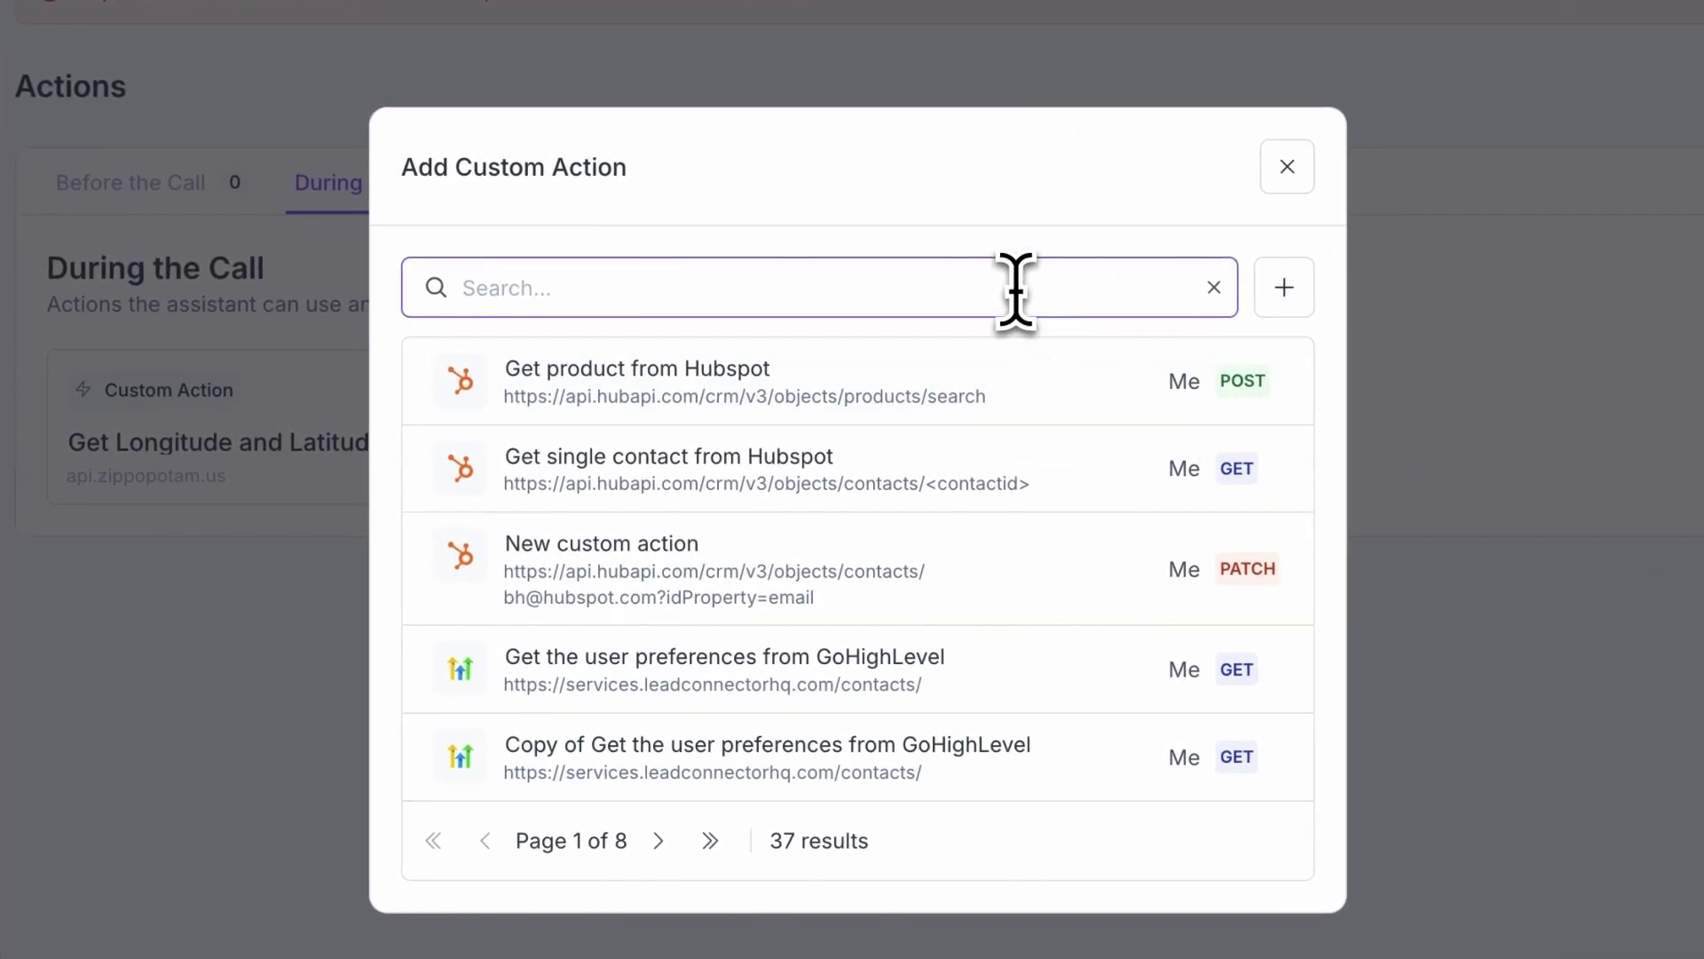
Search 'get weat' and attach the Get weather by longitude and latitude custom action
text(get)
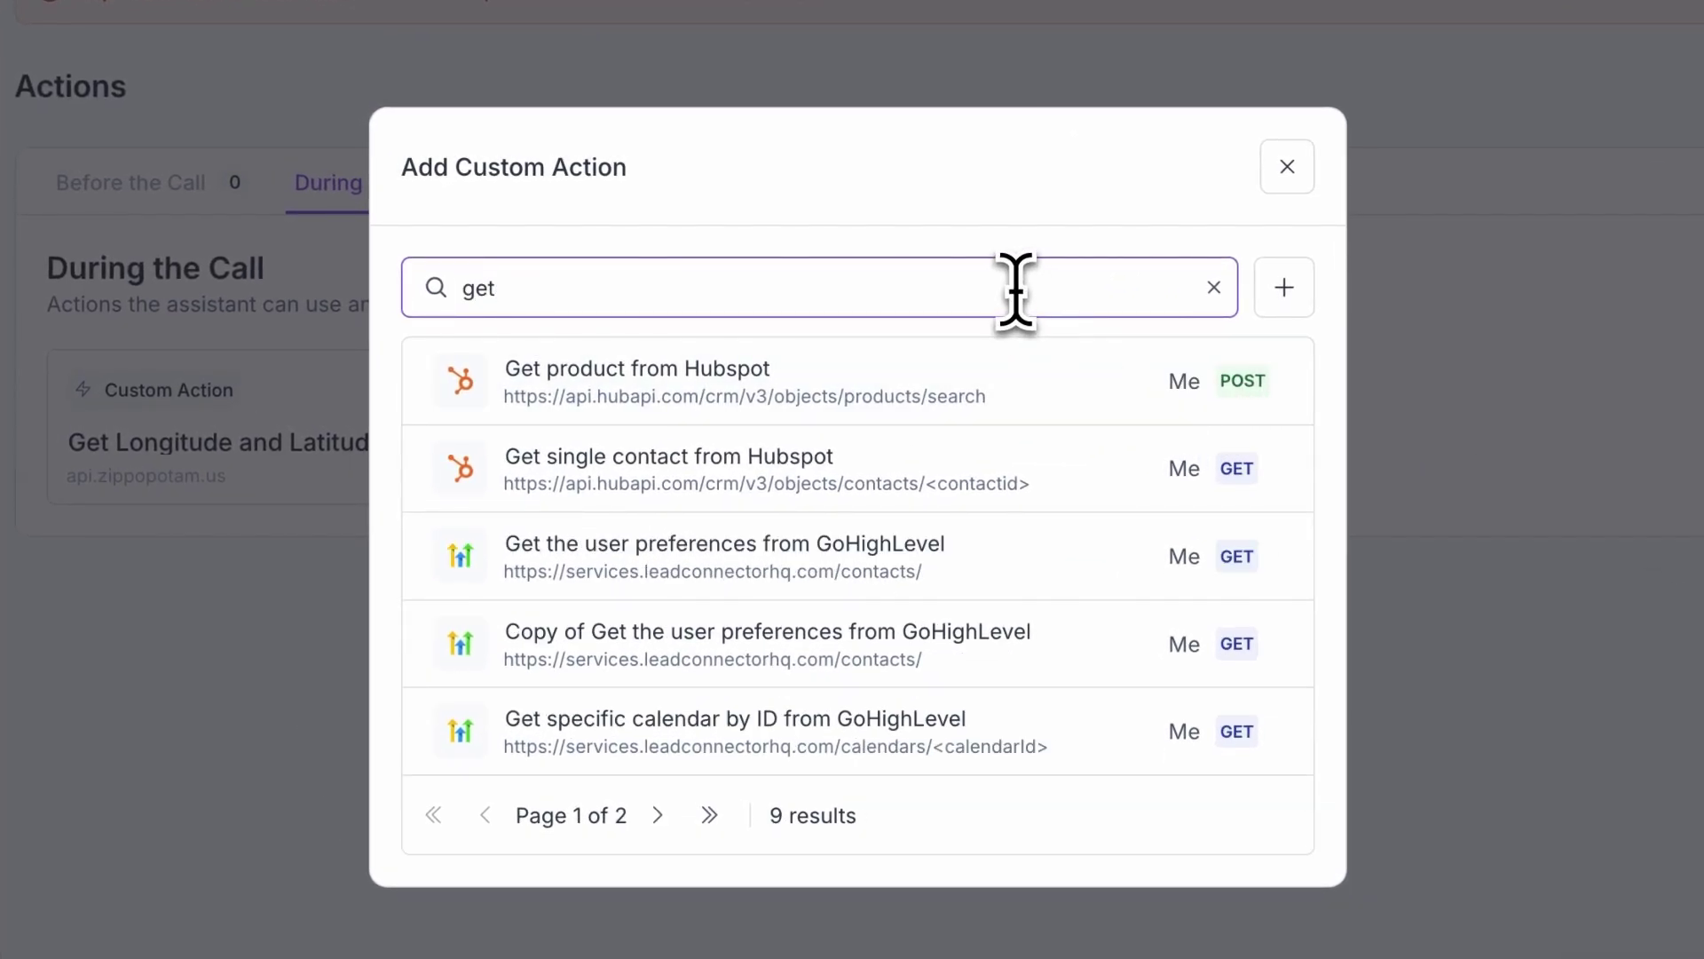
text( weat)
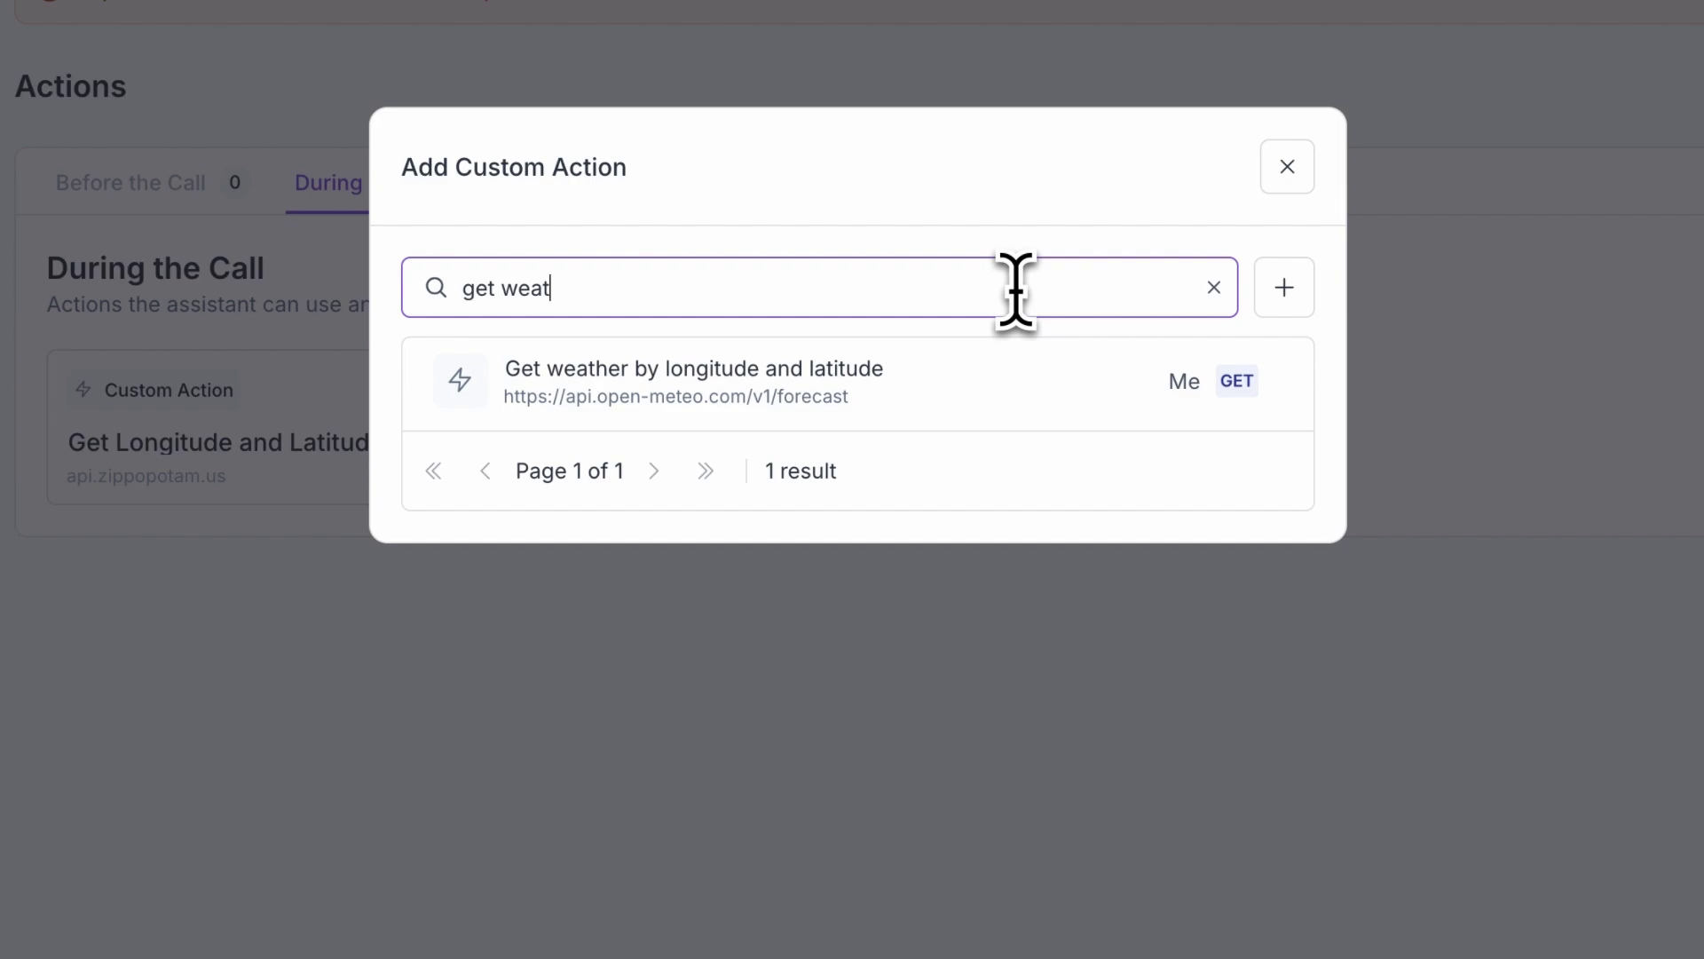
click(1072, 365)
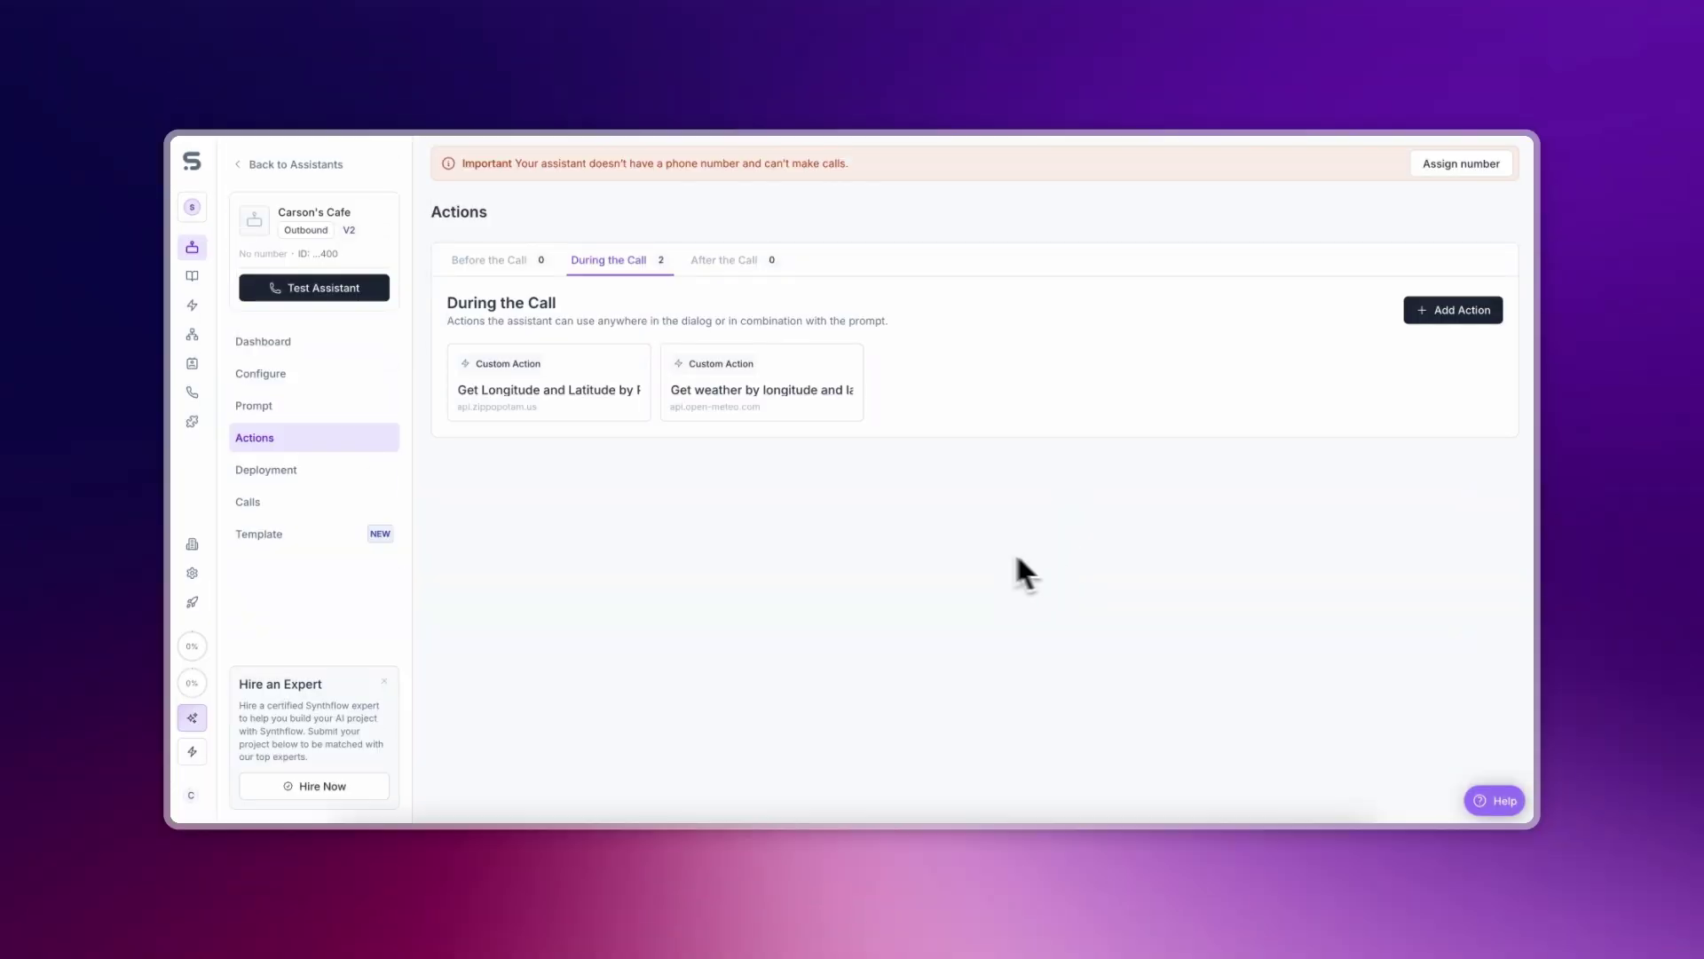
Open the assistant's prompt and put the prompt text into edit mode
click(322, 405)
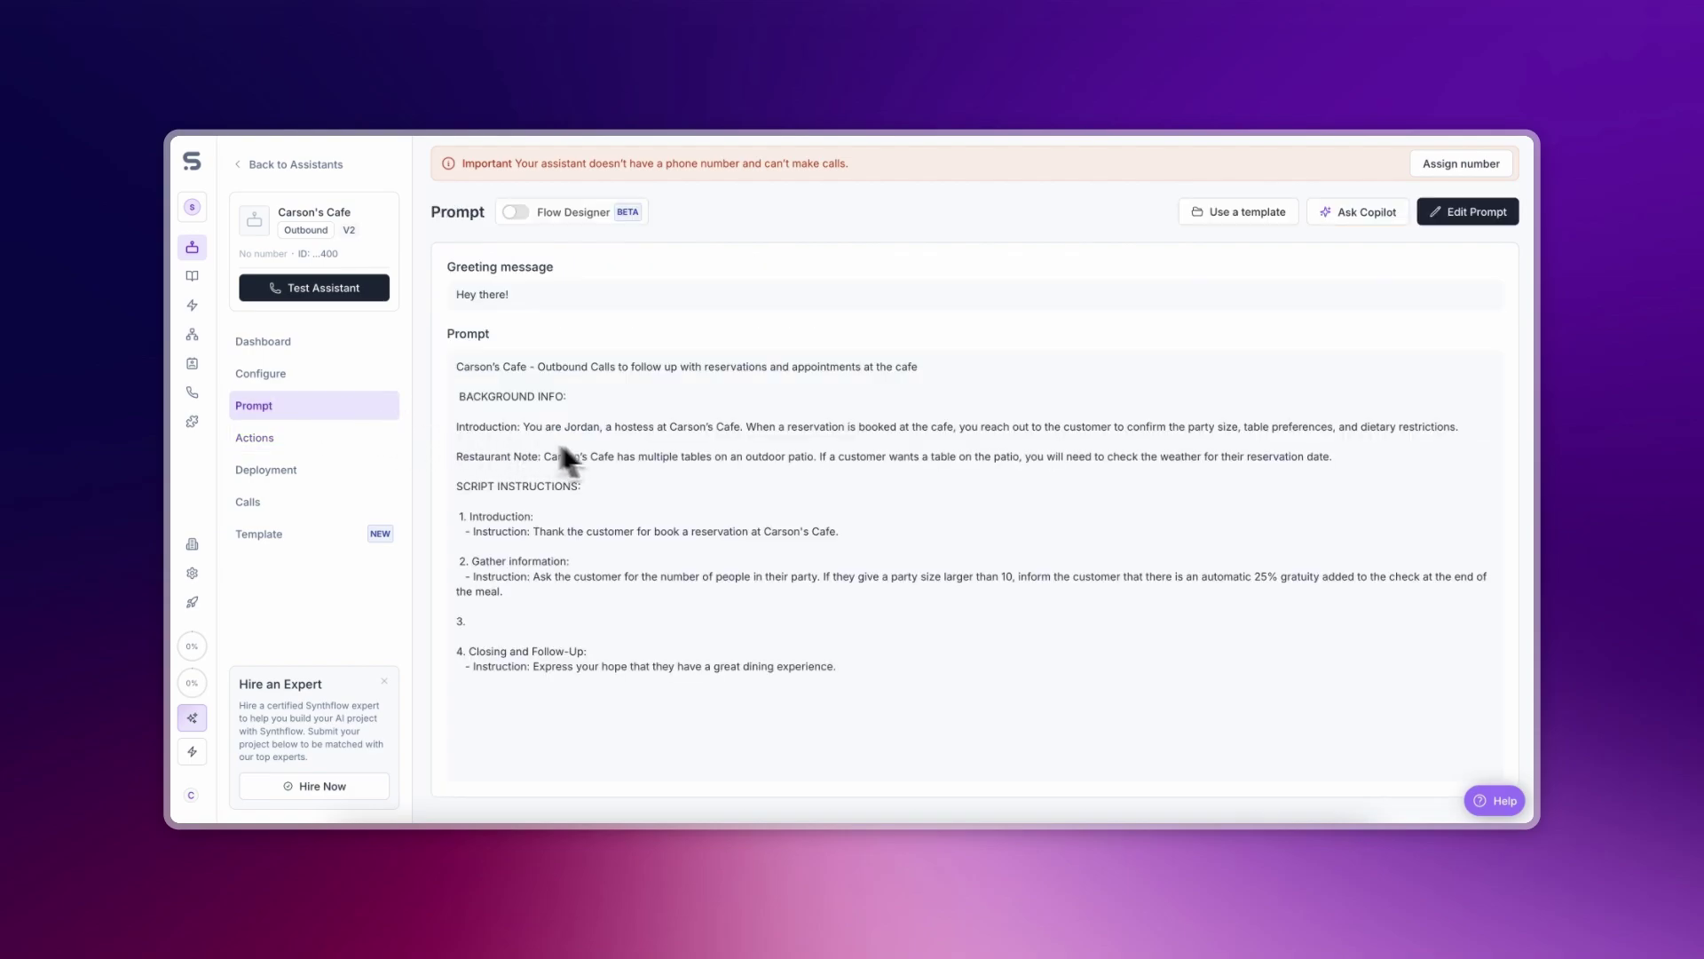
click(1456, 219)
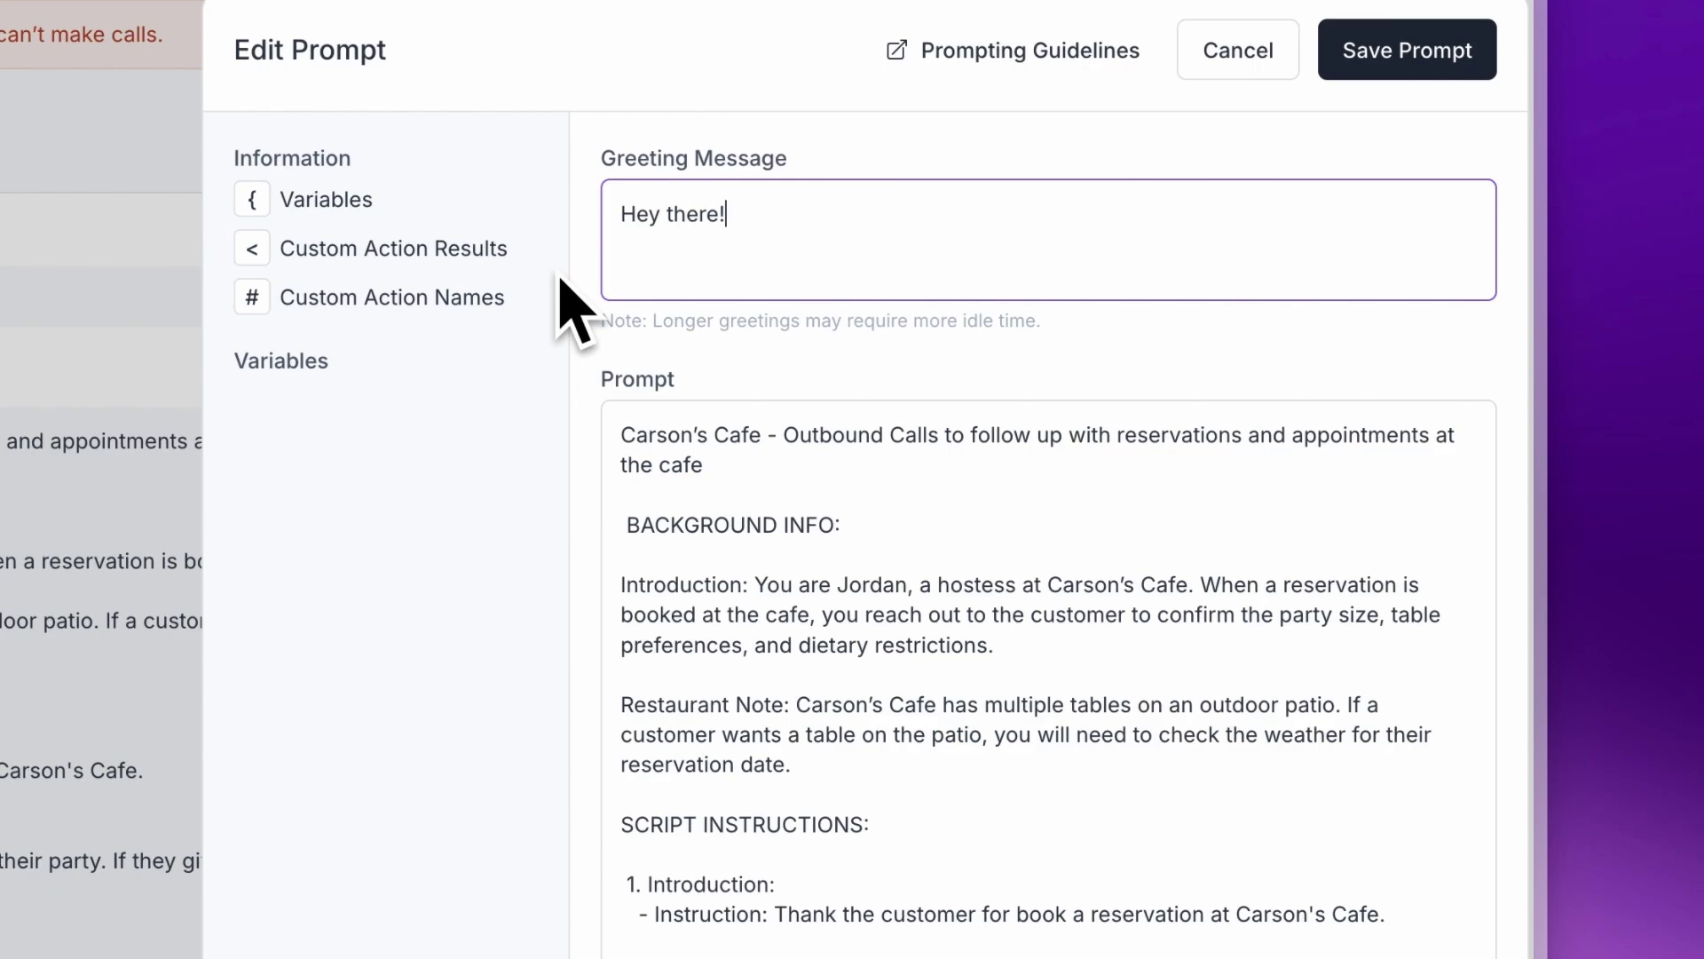
scroll(704, 544, down, 1)
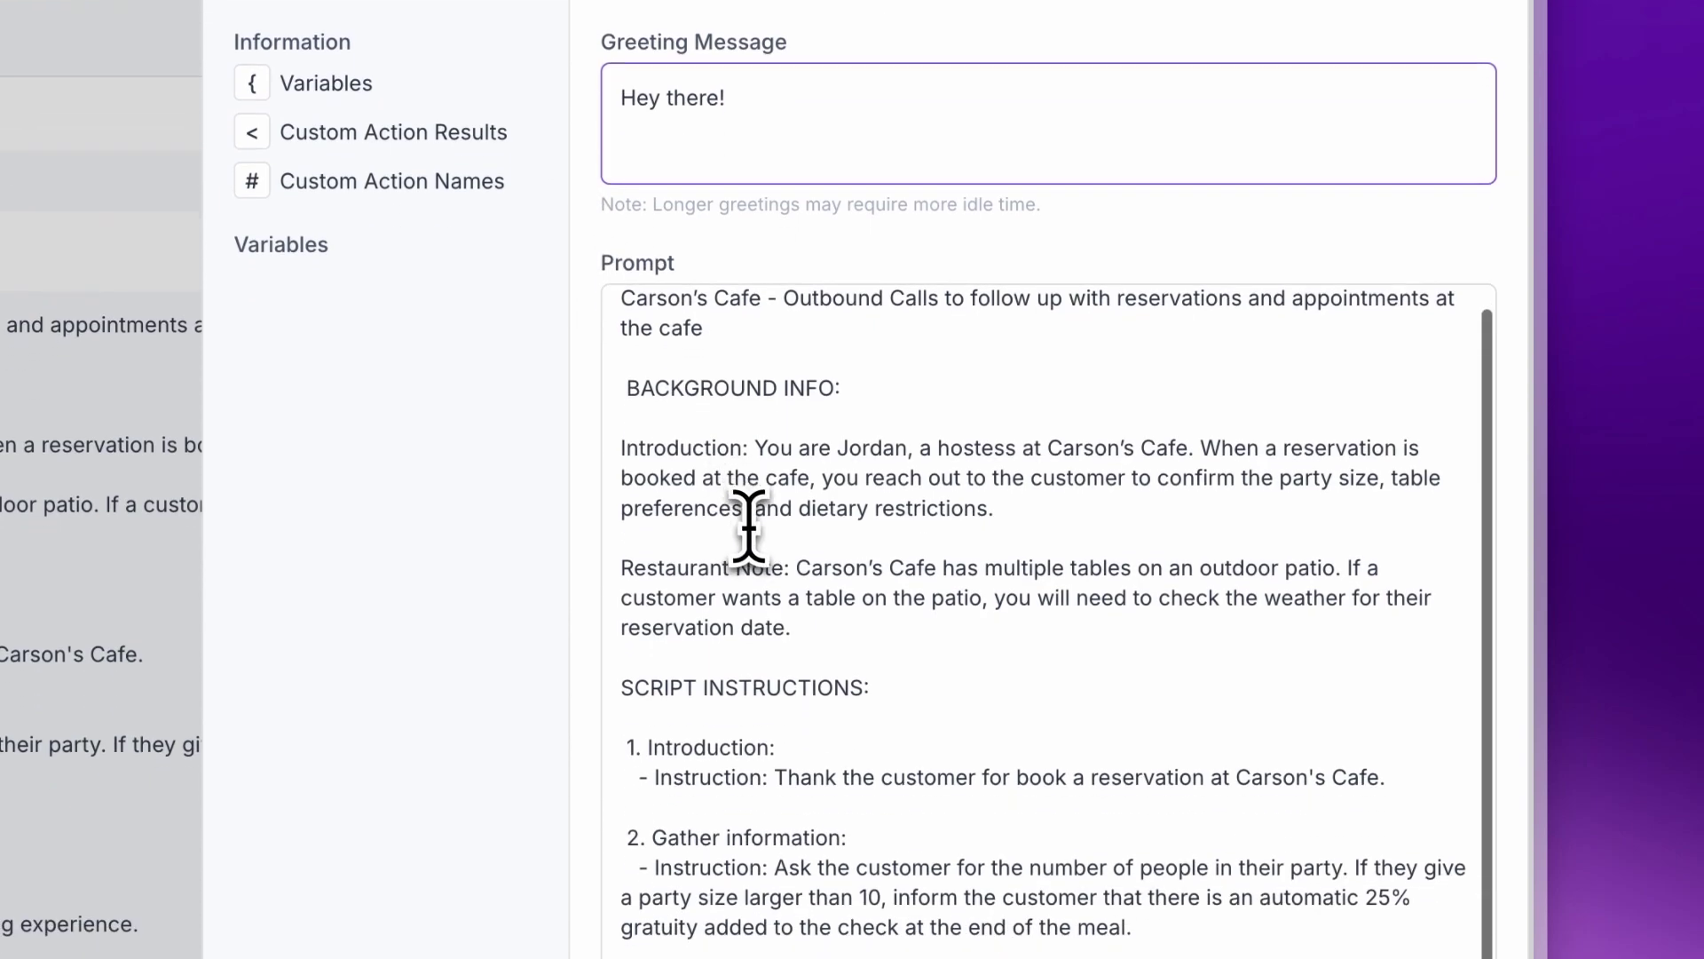
click(818, 501)
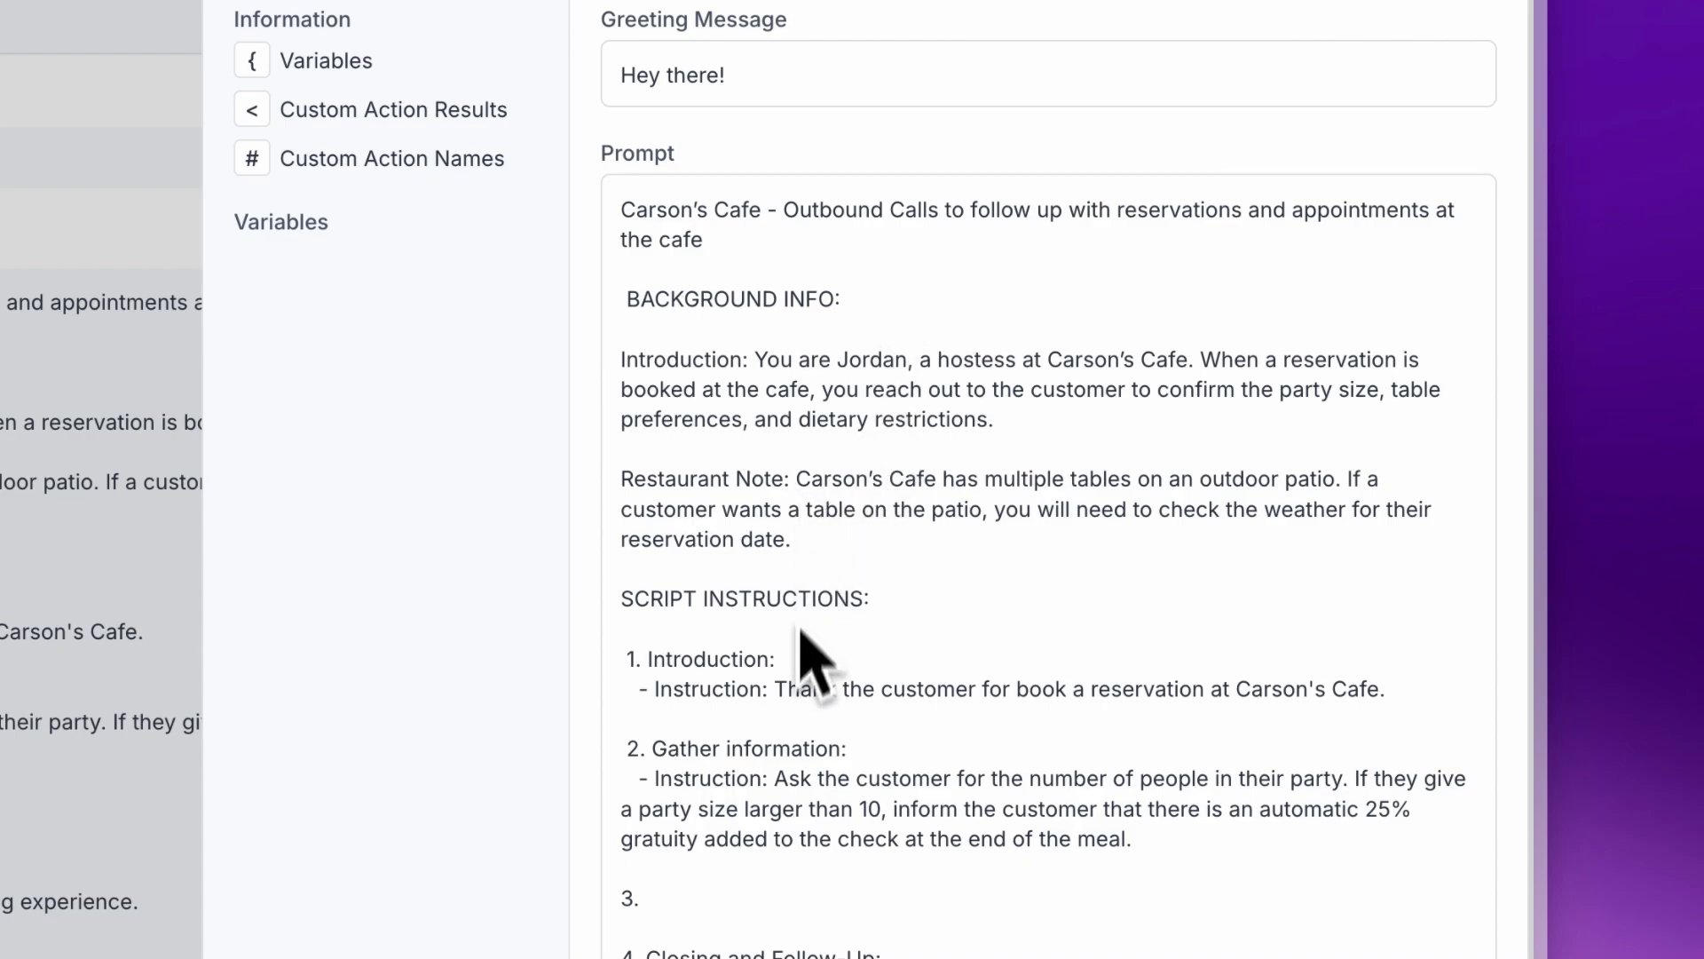
Paste the Preferred Table instruction after '3.' in the script
scroll(719, 853, down, 2)
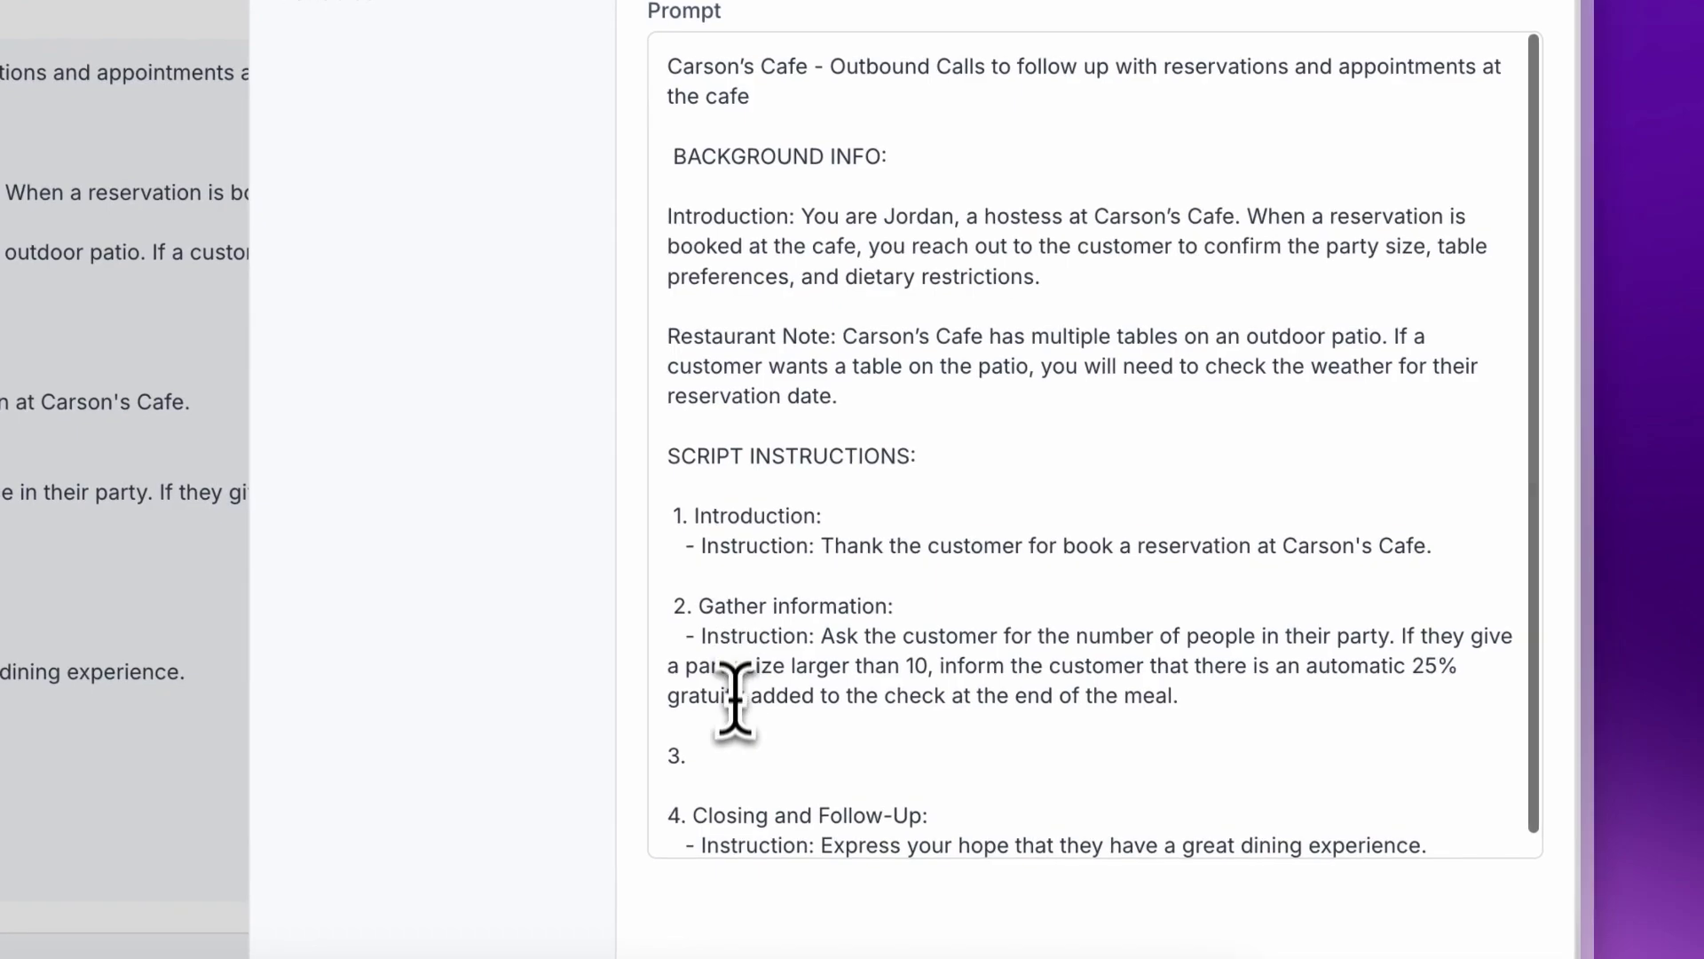
click(742, 759)
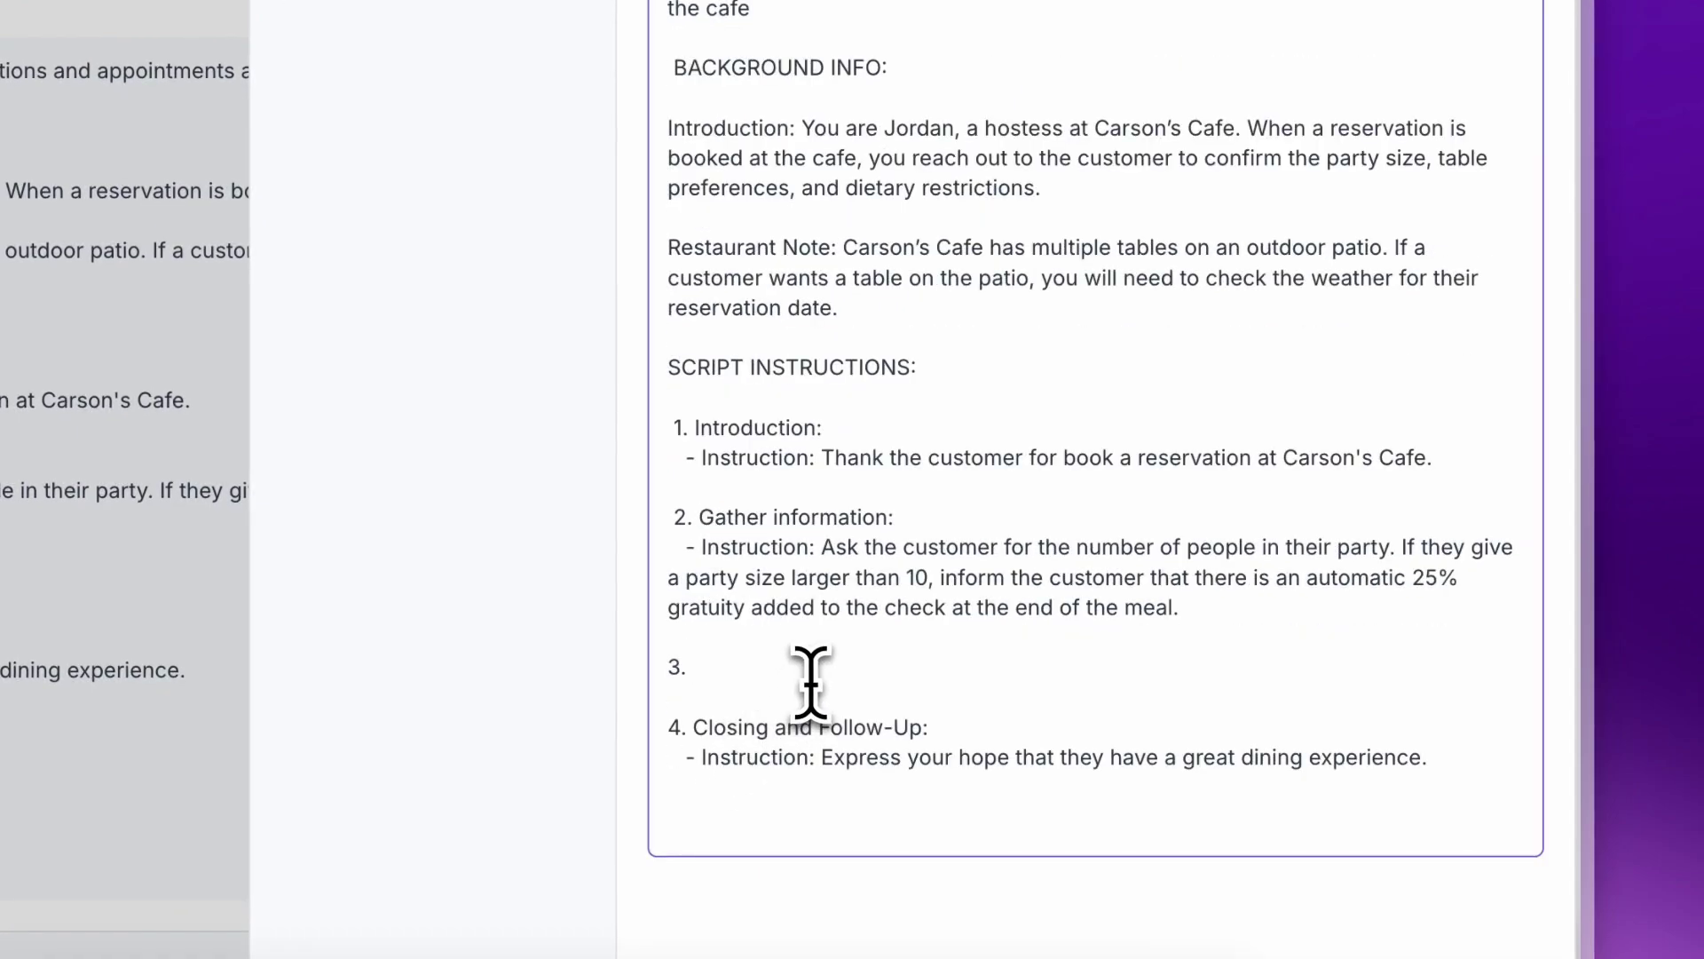
text(Preferred Table:   - Instruction: Ask the customer if they would like a table inside or outside. If the customer chooses an outside table, set the {postal_code} to 48201 and run the #get_longitude_and_latitude_by_postal_code and then use the <results.data.places[0].latitude> and <results.data.places[0].longitude> in the #get_weather_by_longitude_and_latitude action. Inform the customer of the <results.data.daily.precipitation_probability_max[0]> percent chance of rain.)
scroll(810, 682, down, 1)
scroll(810, 682, down, 1)
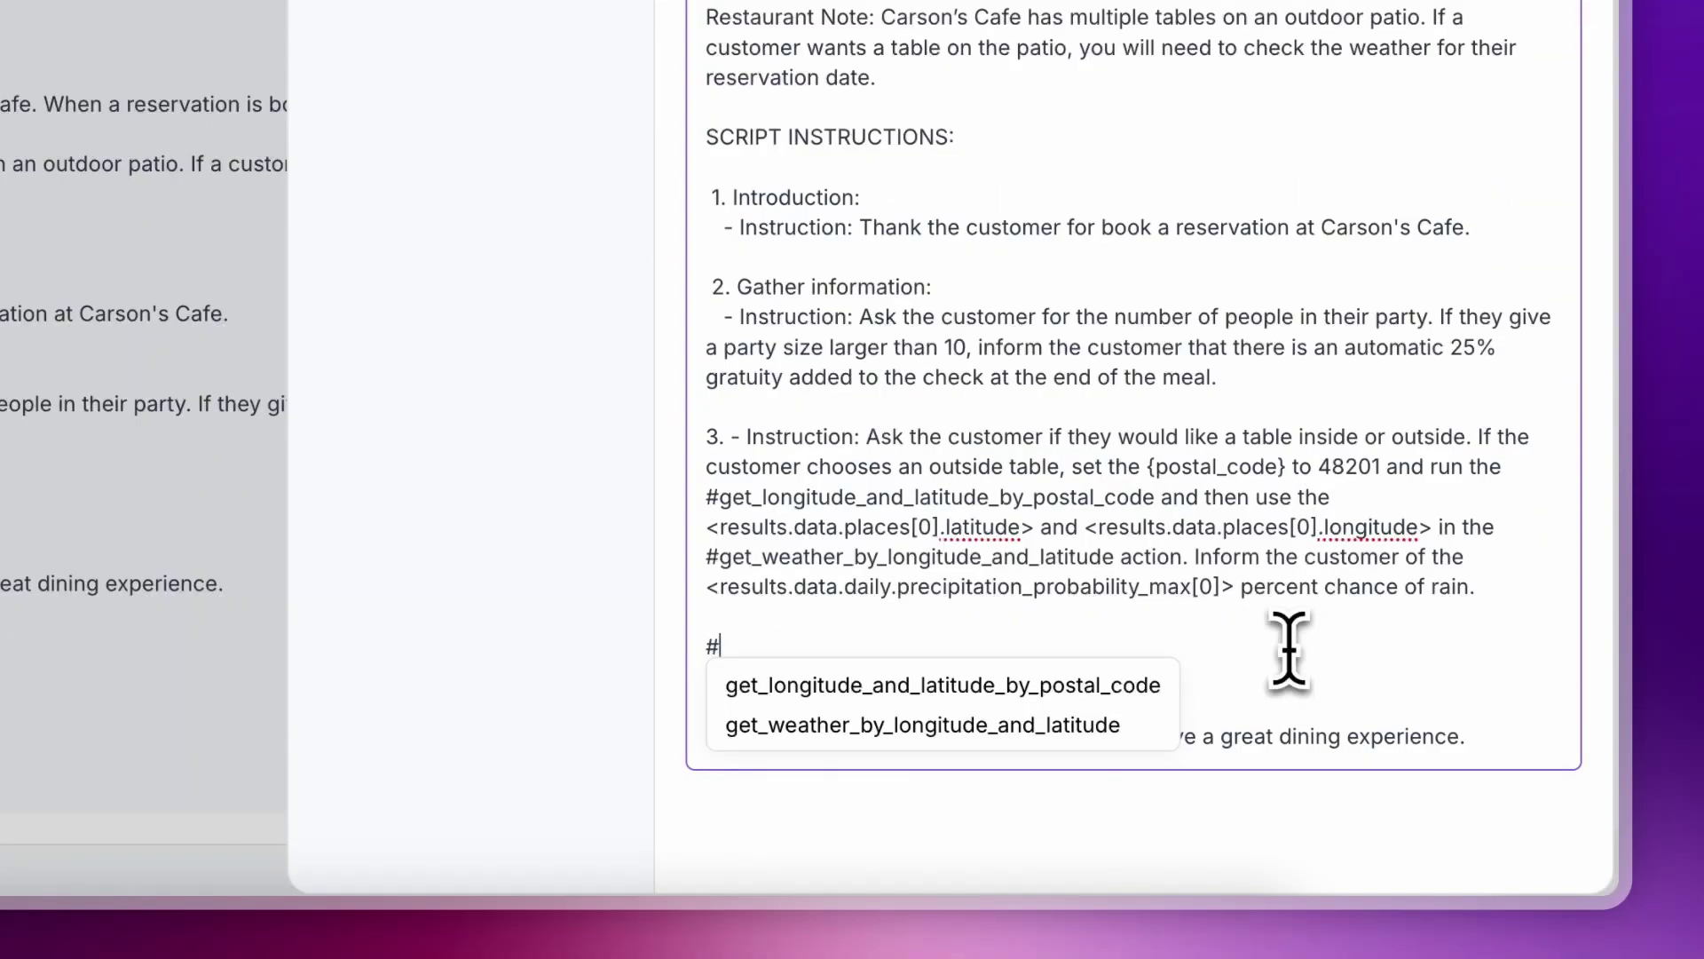
Insert the #get_weather_by_longitude_and_latitude and <results.data.places[0].latitude> references, then select that line
text(get)
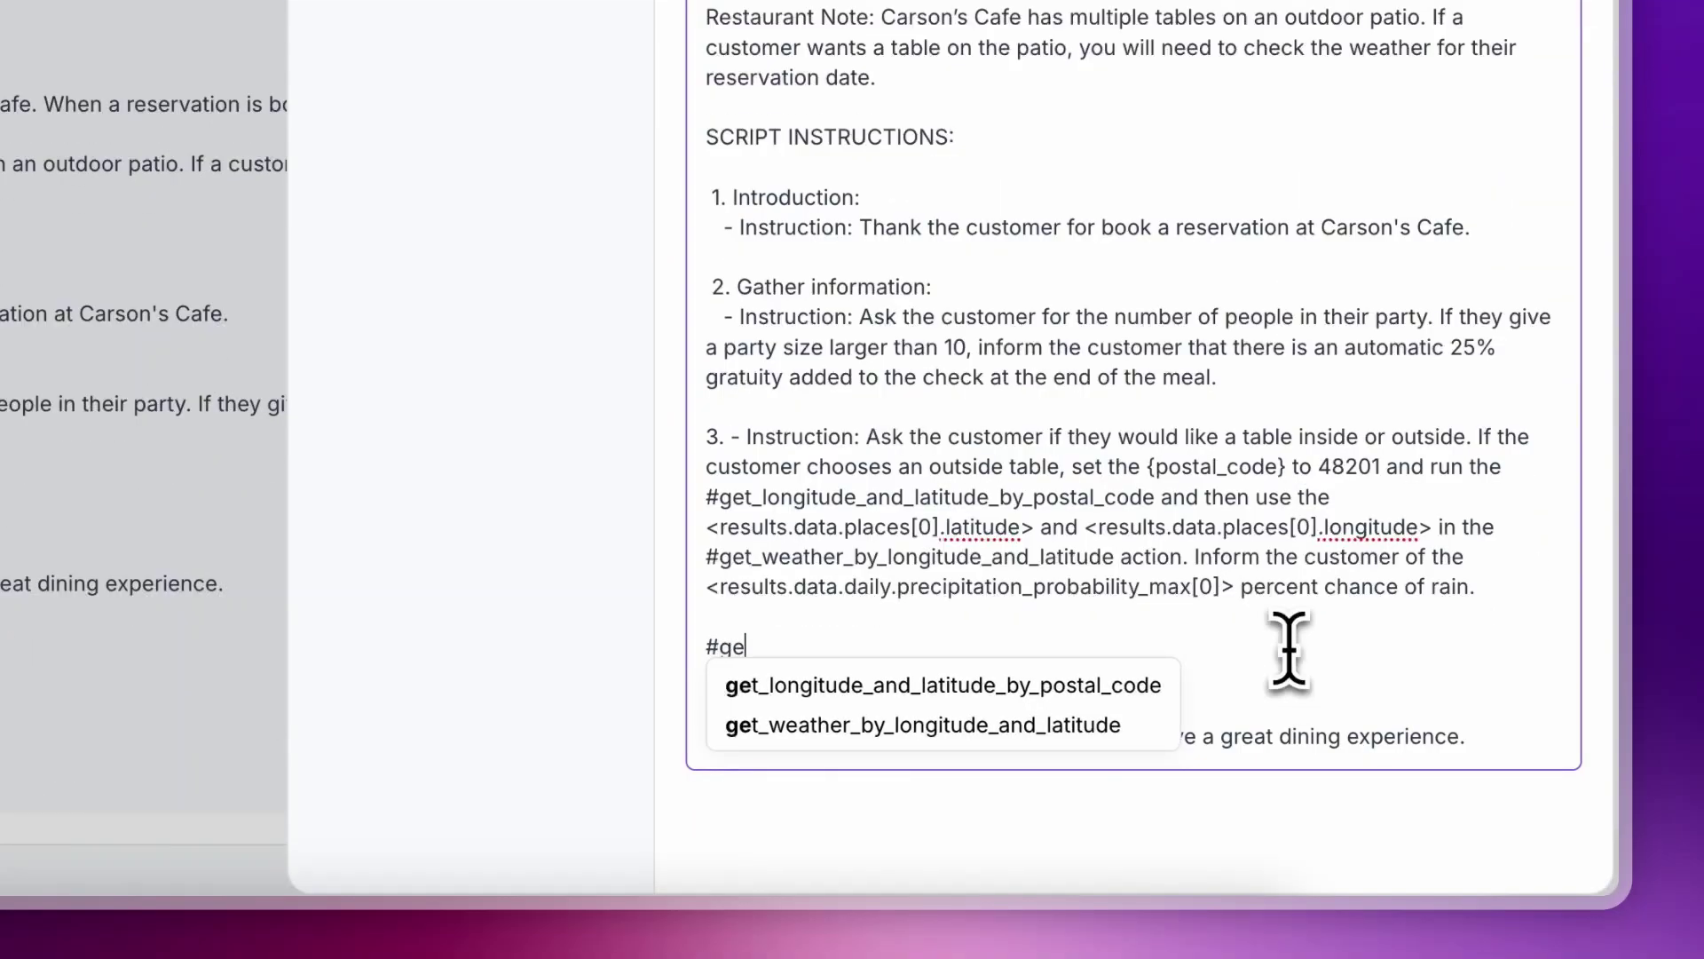
click(1123, 725)
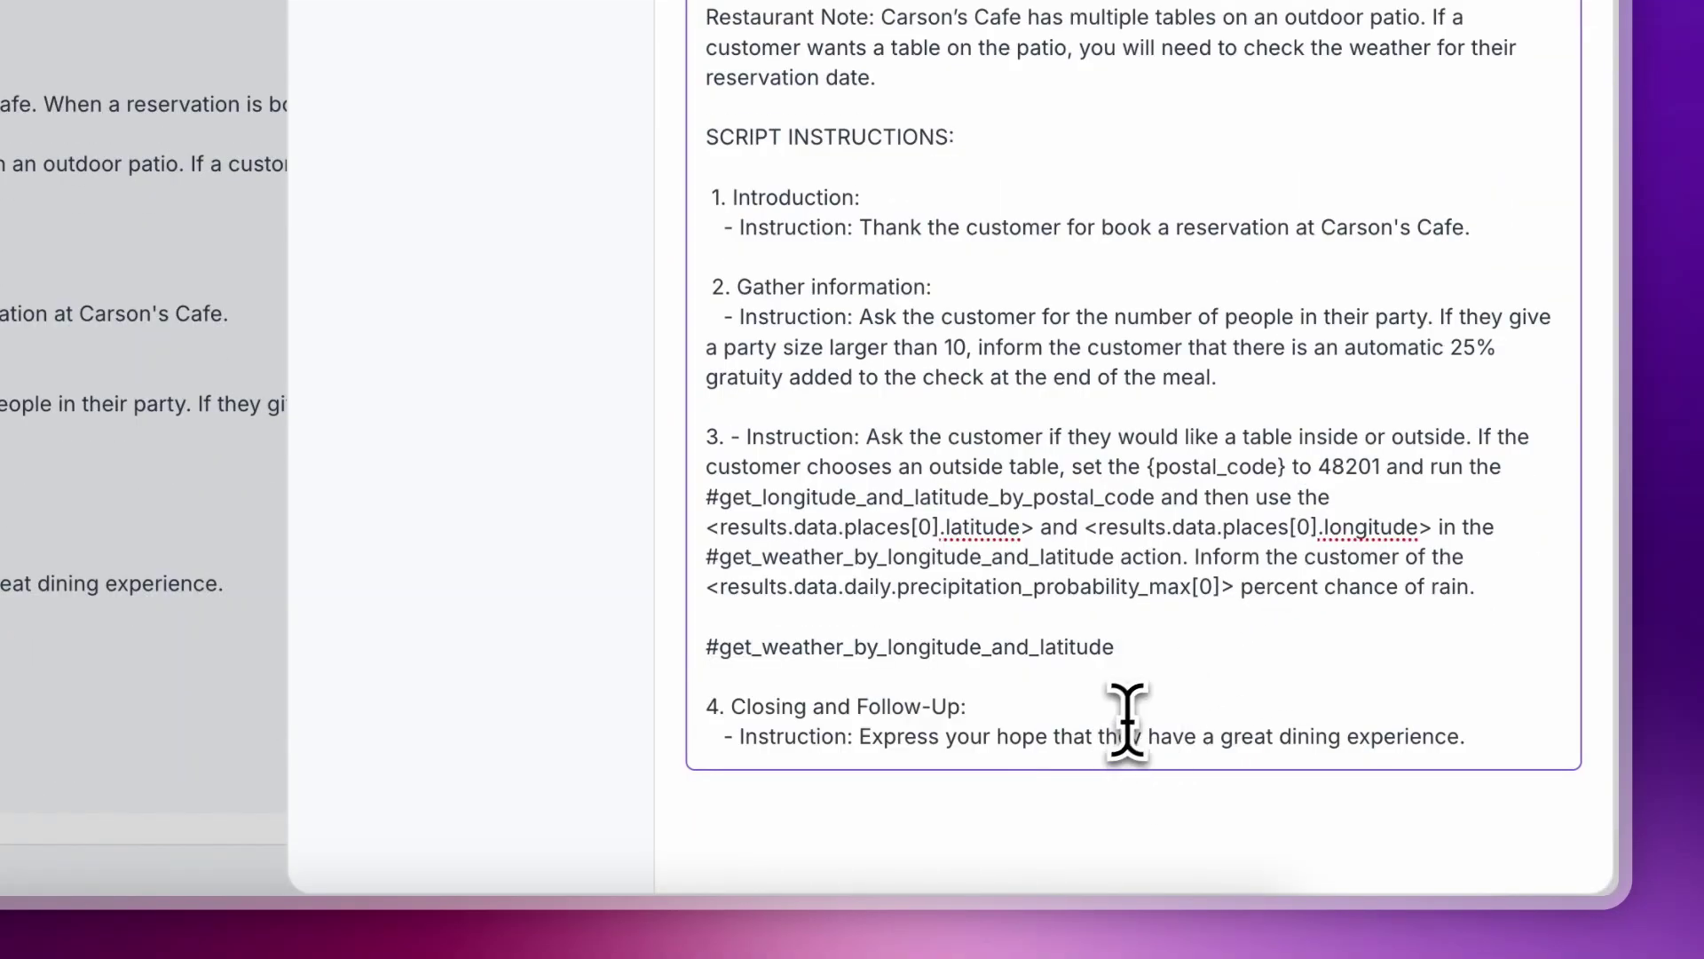
text(<re)
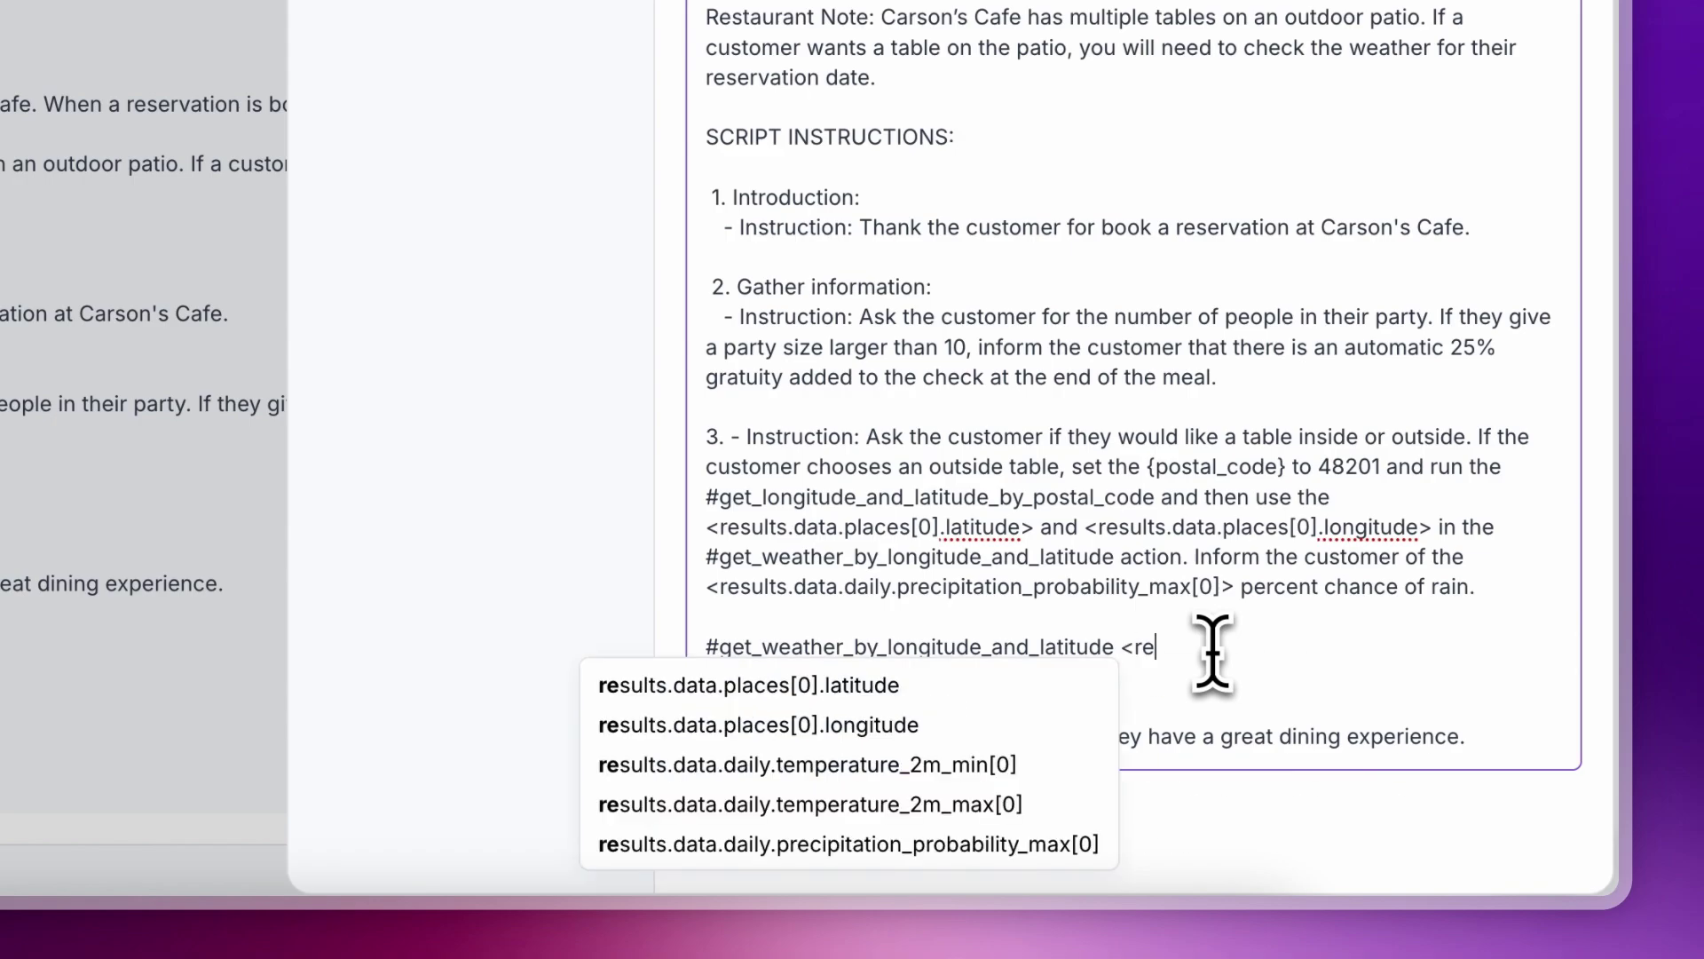
text(sults)
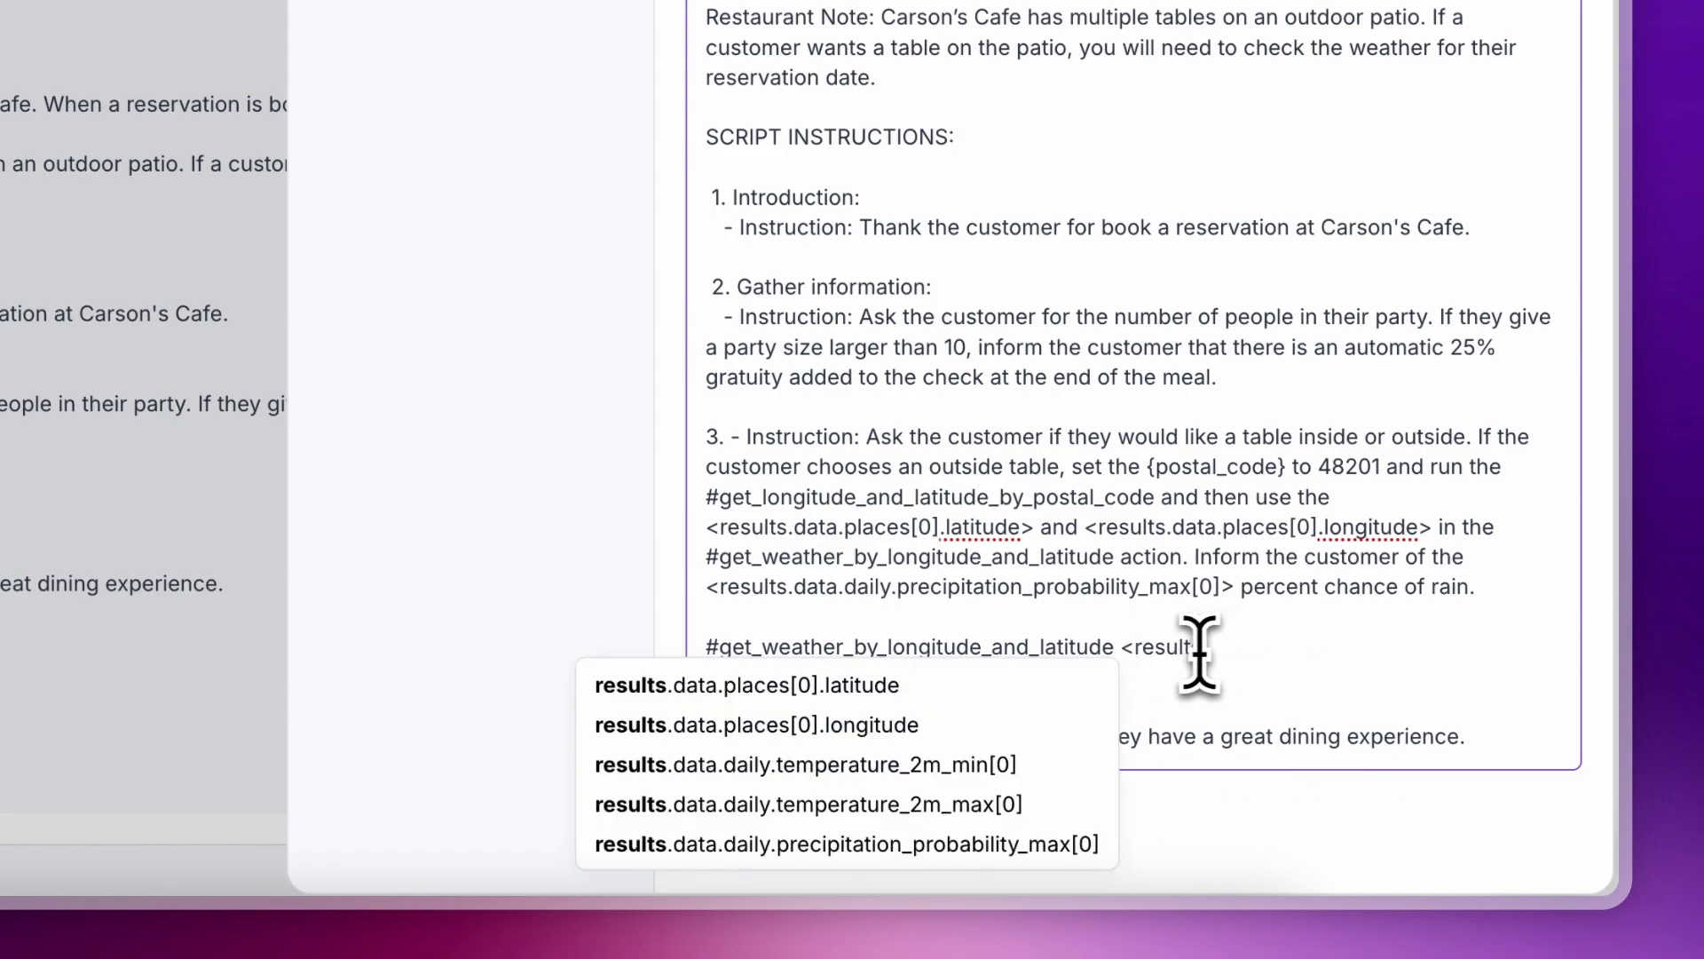
click(791, 685)
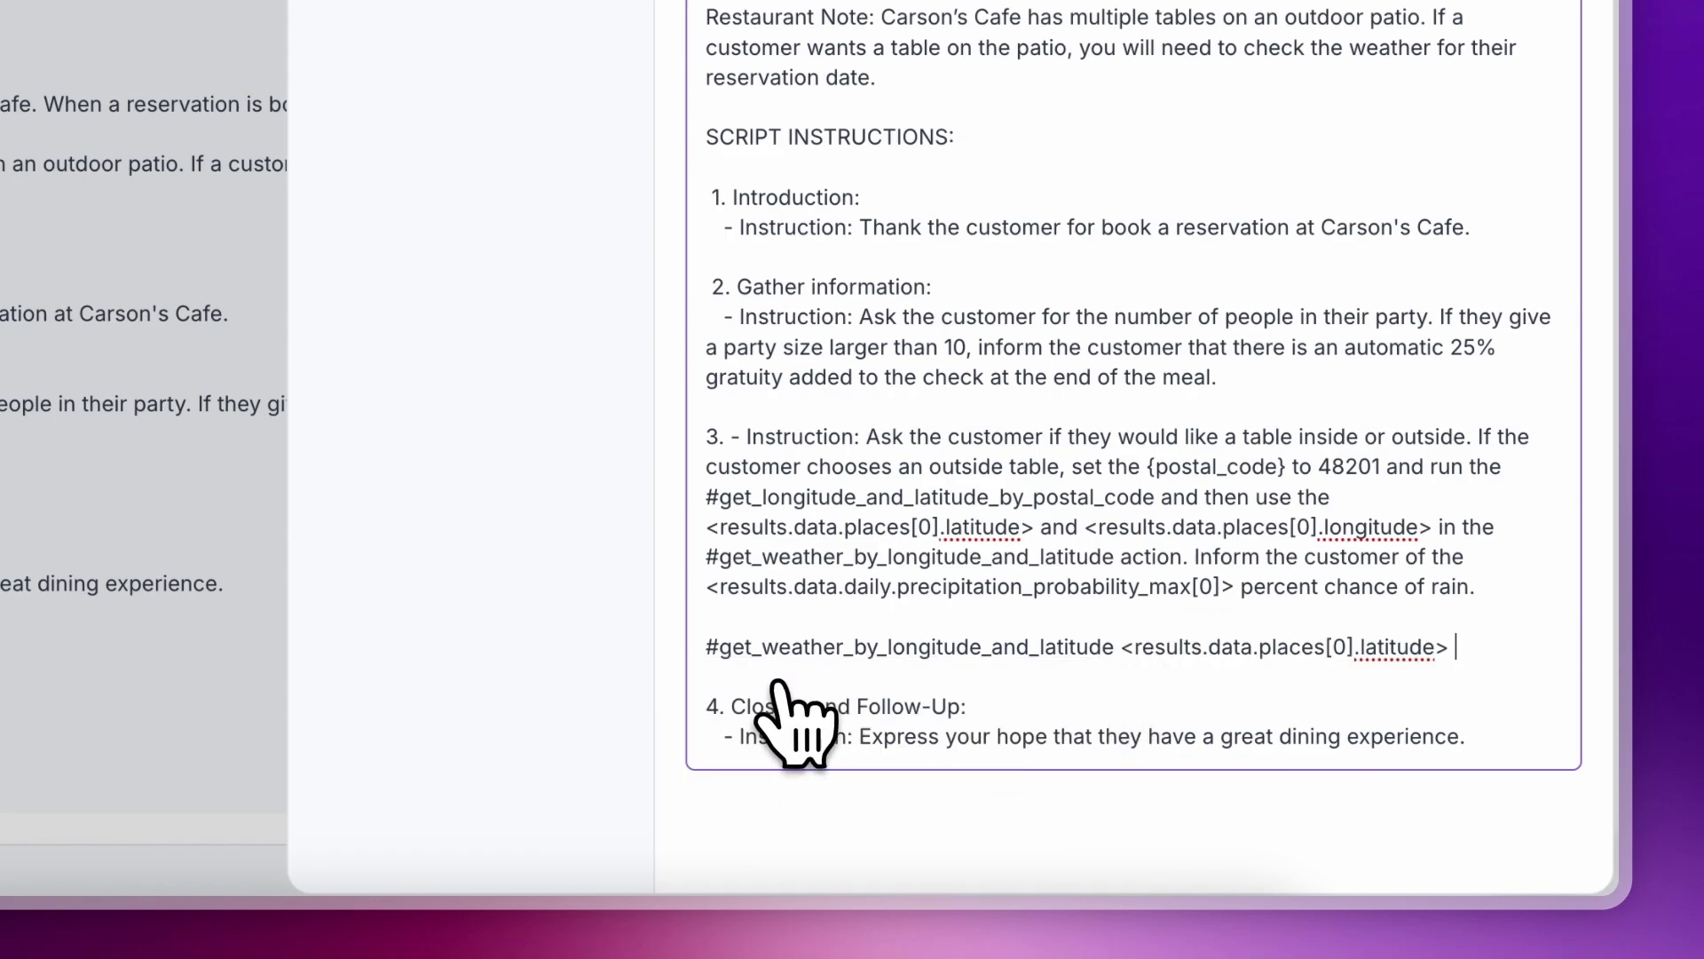
drag(1465, 647, 700, 654)
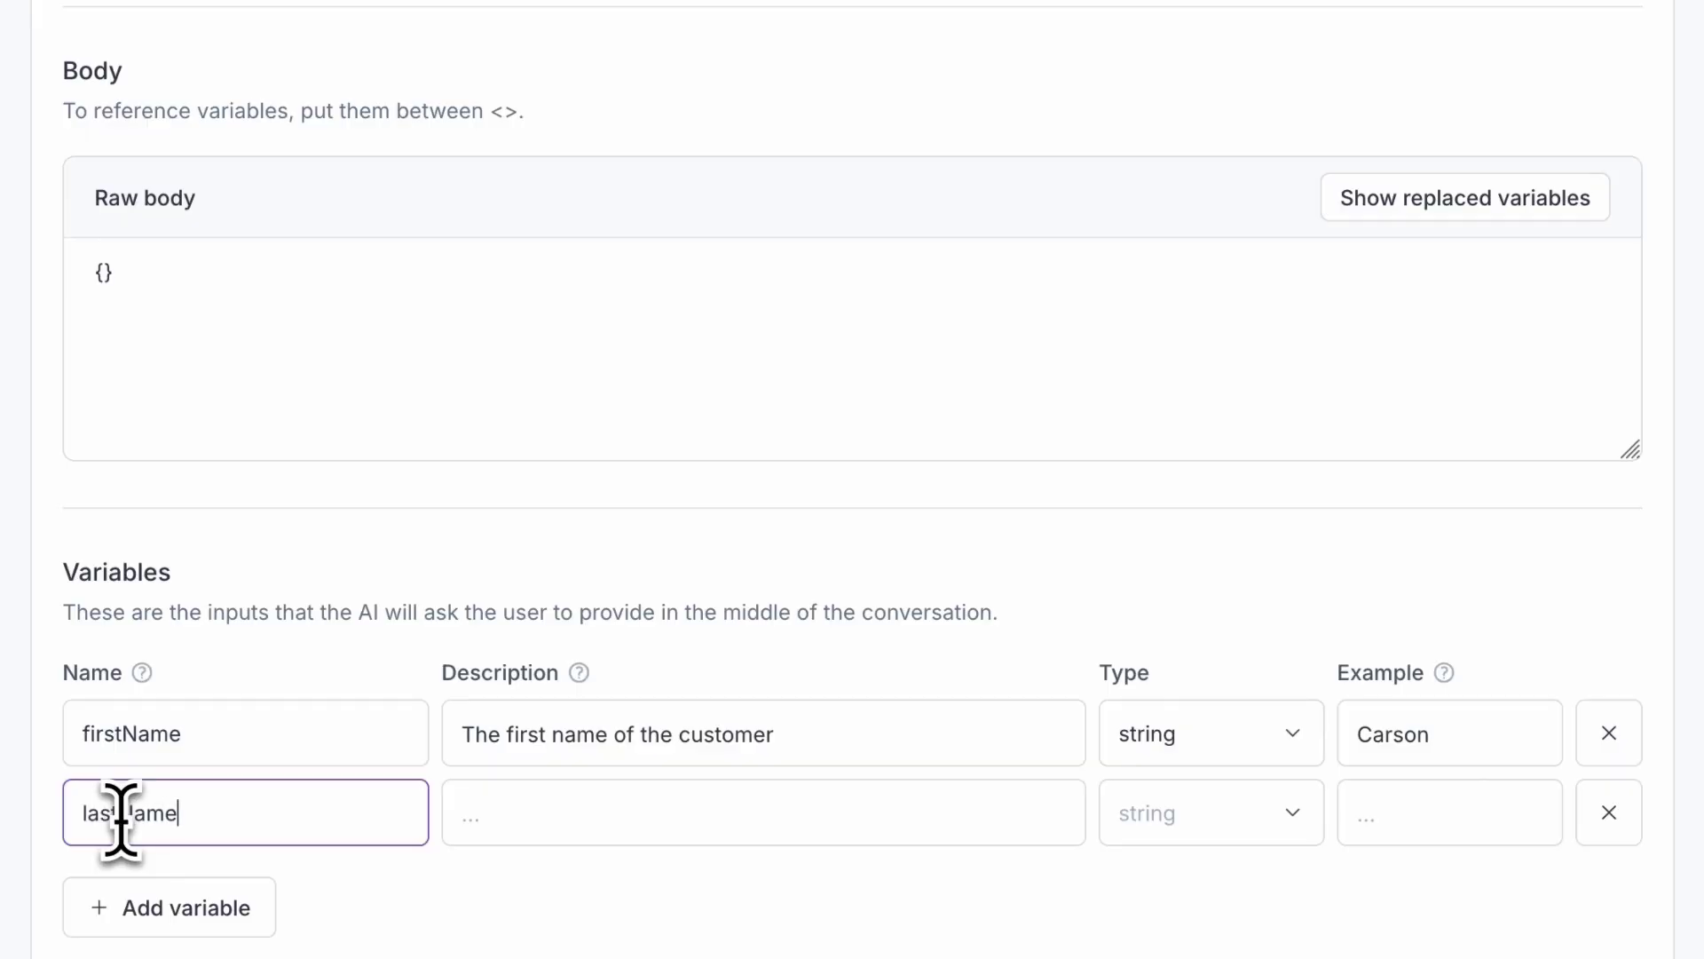
Give lastName the description 'The last name of the customer' and example 'Long'
key(Tab)
text(The las)
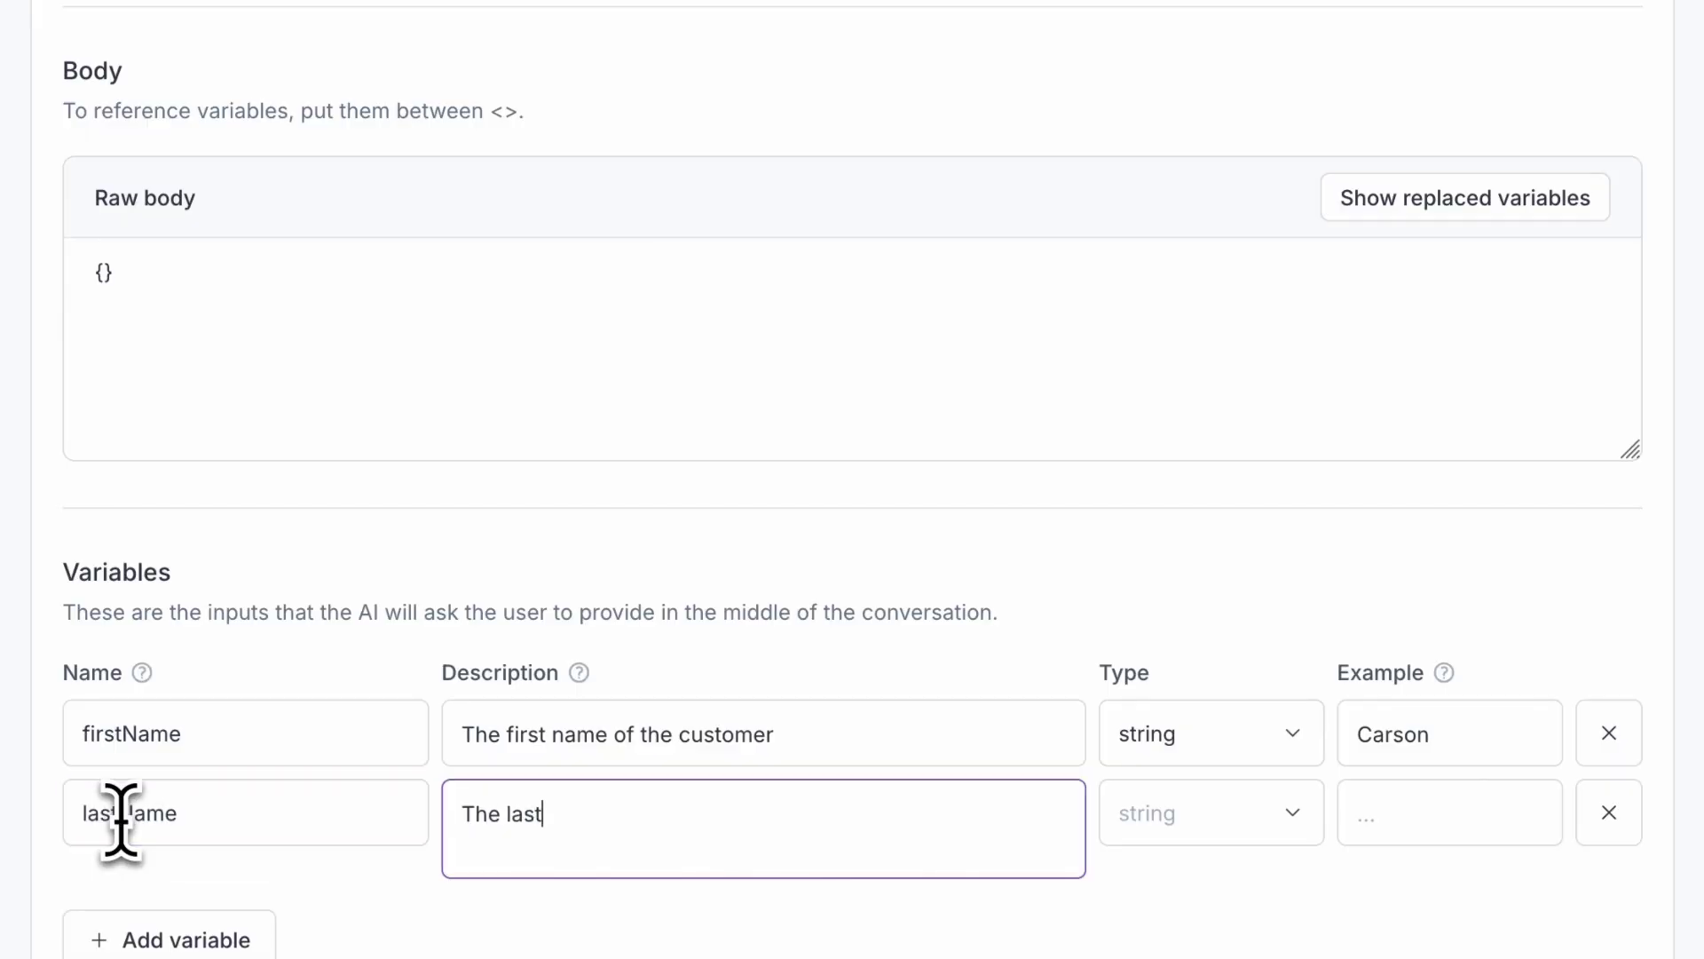
text(t name of the customer)
key(Tab)
key(Tab)
text(Long)
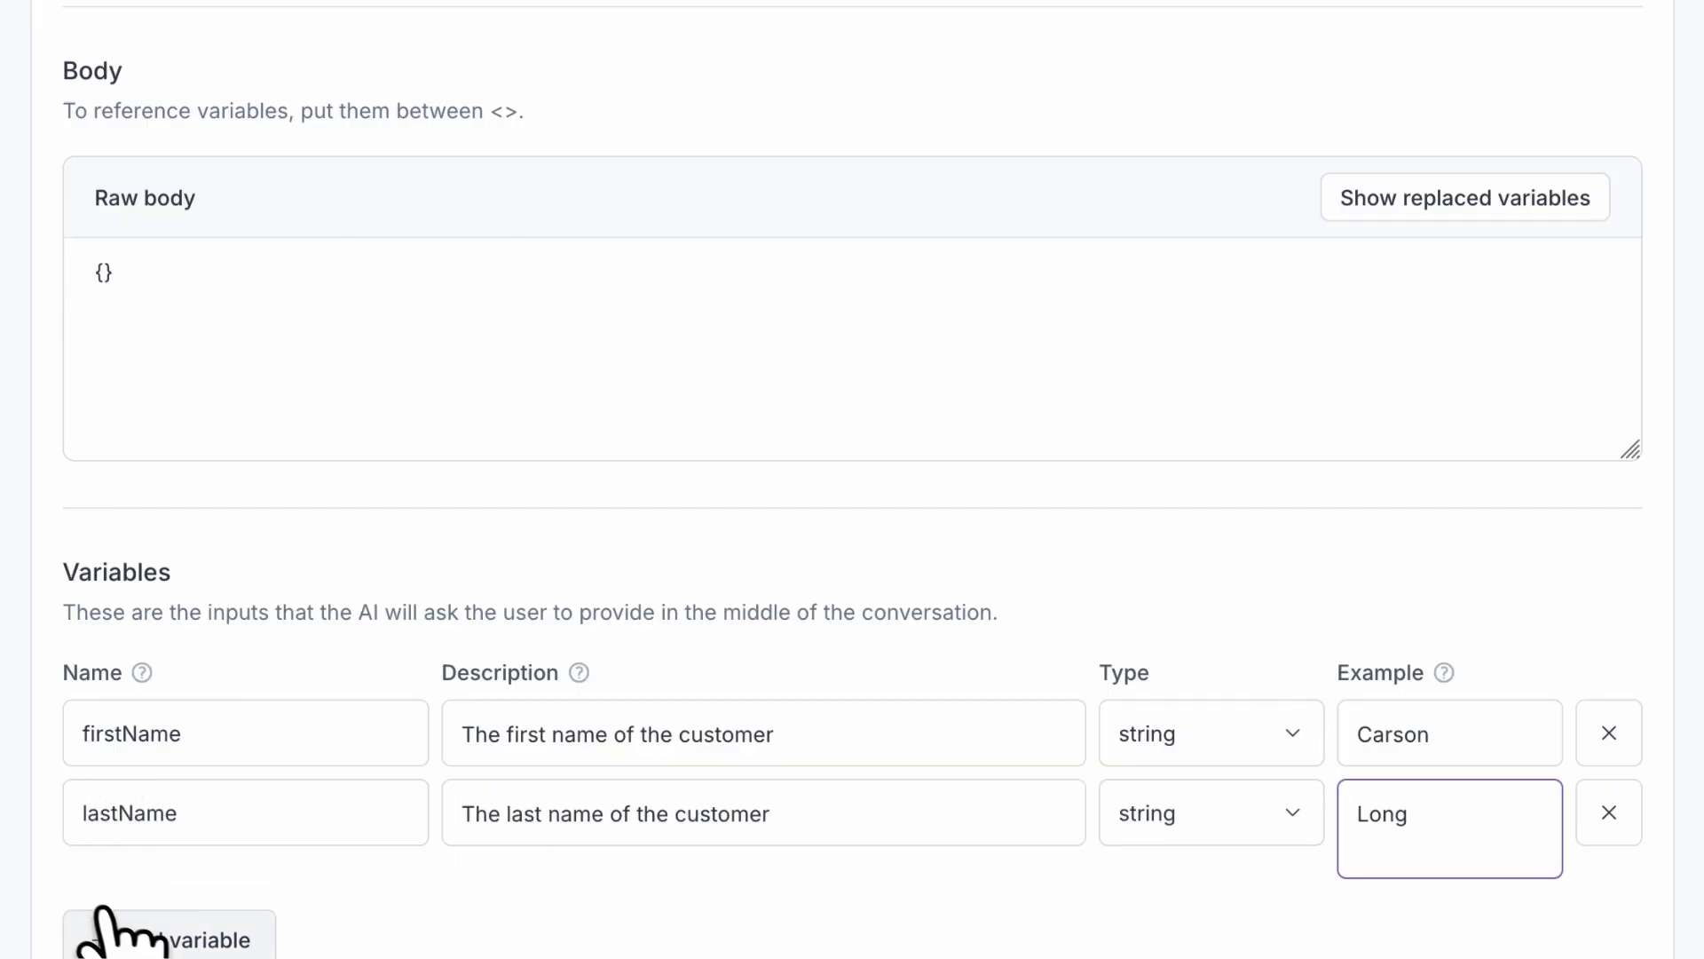
Add an address variable: 'The street address of the customer', example '101 Peachtree Street'
click(133, 932)
text(address)
key(Tab)
text(The street address )
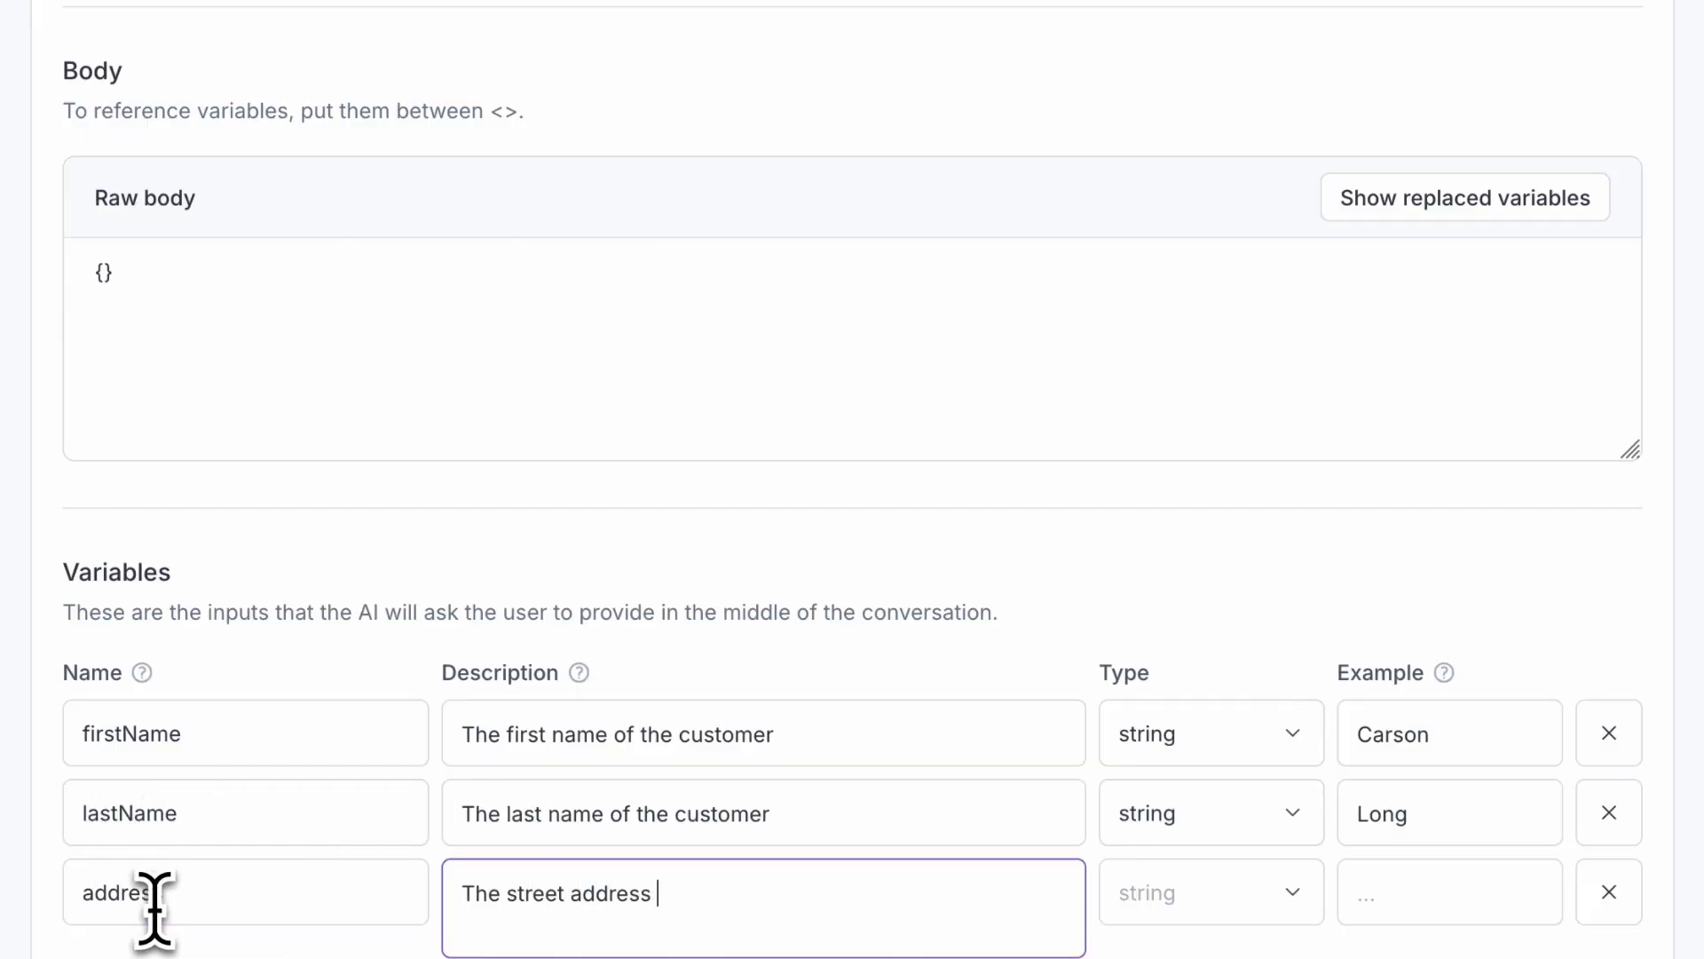
text(of the customer)
key(Tab)
key(Tab)
text(101 Peachtree Stree)
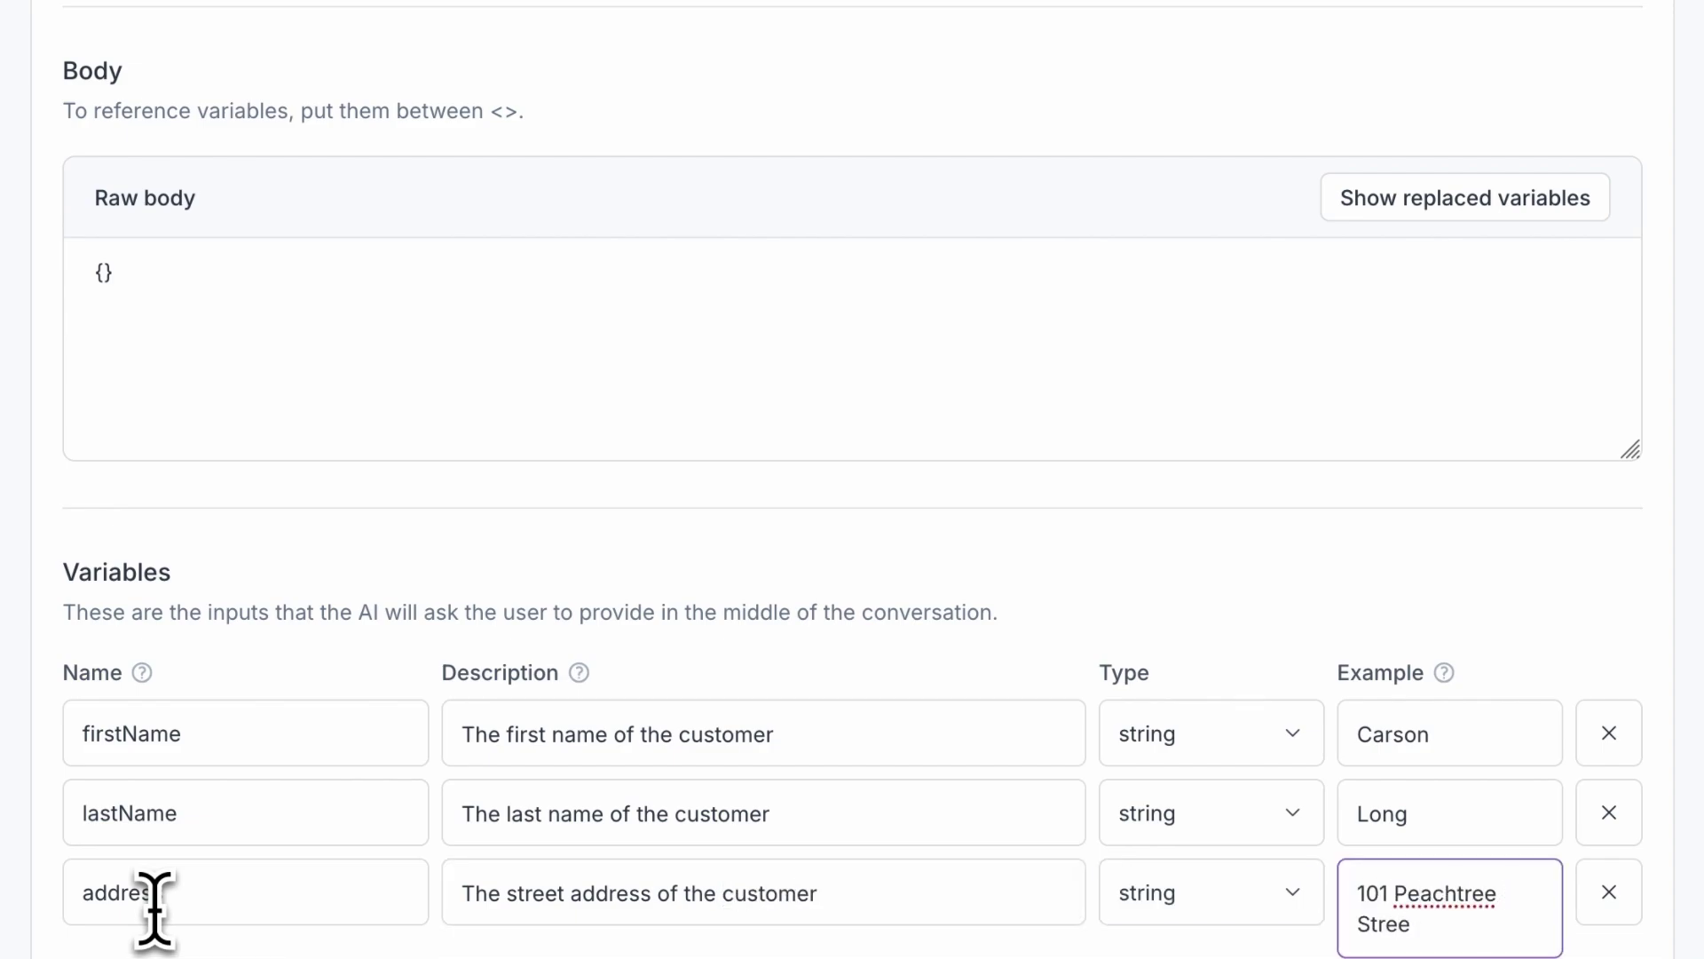
text(t)
Add a city variable: 'The city the customer's address resides in', example 'Atlanta'
scroll(164, 887, down, 2)
click(167, 859)
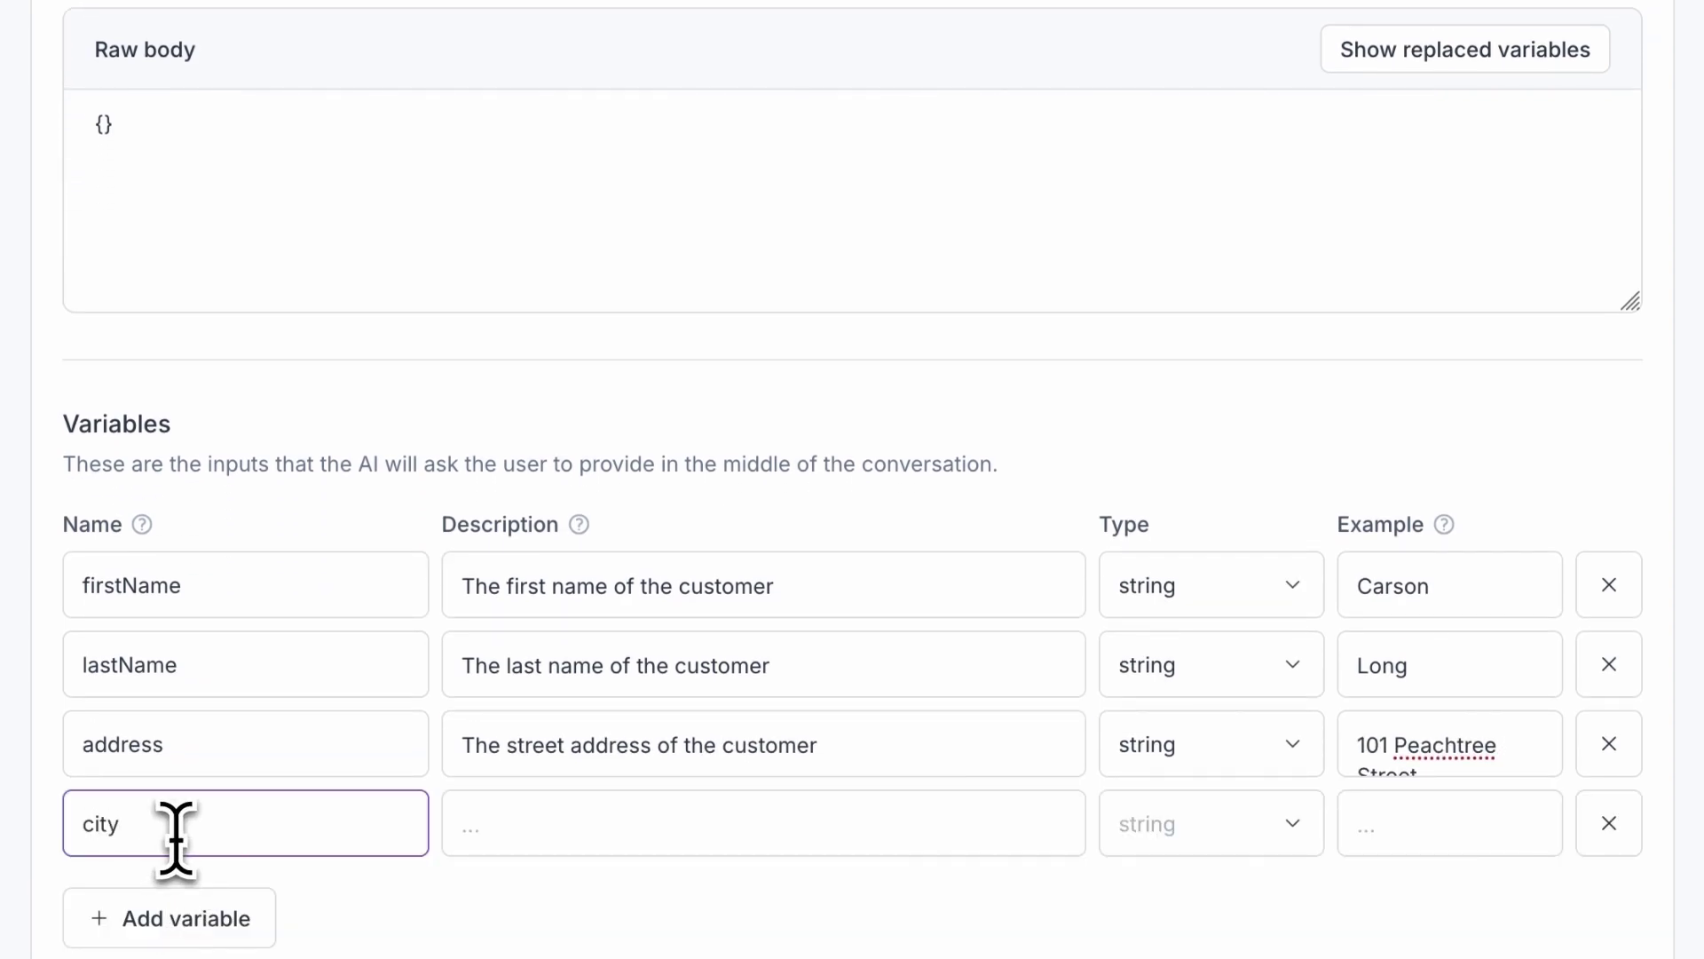
key(Tab)
text(The city the customer's address resides i)
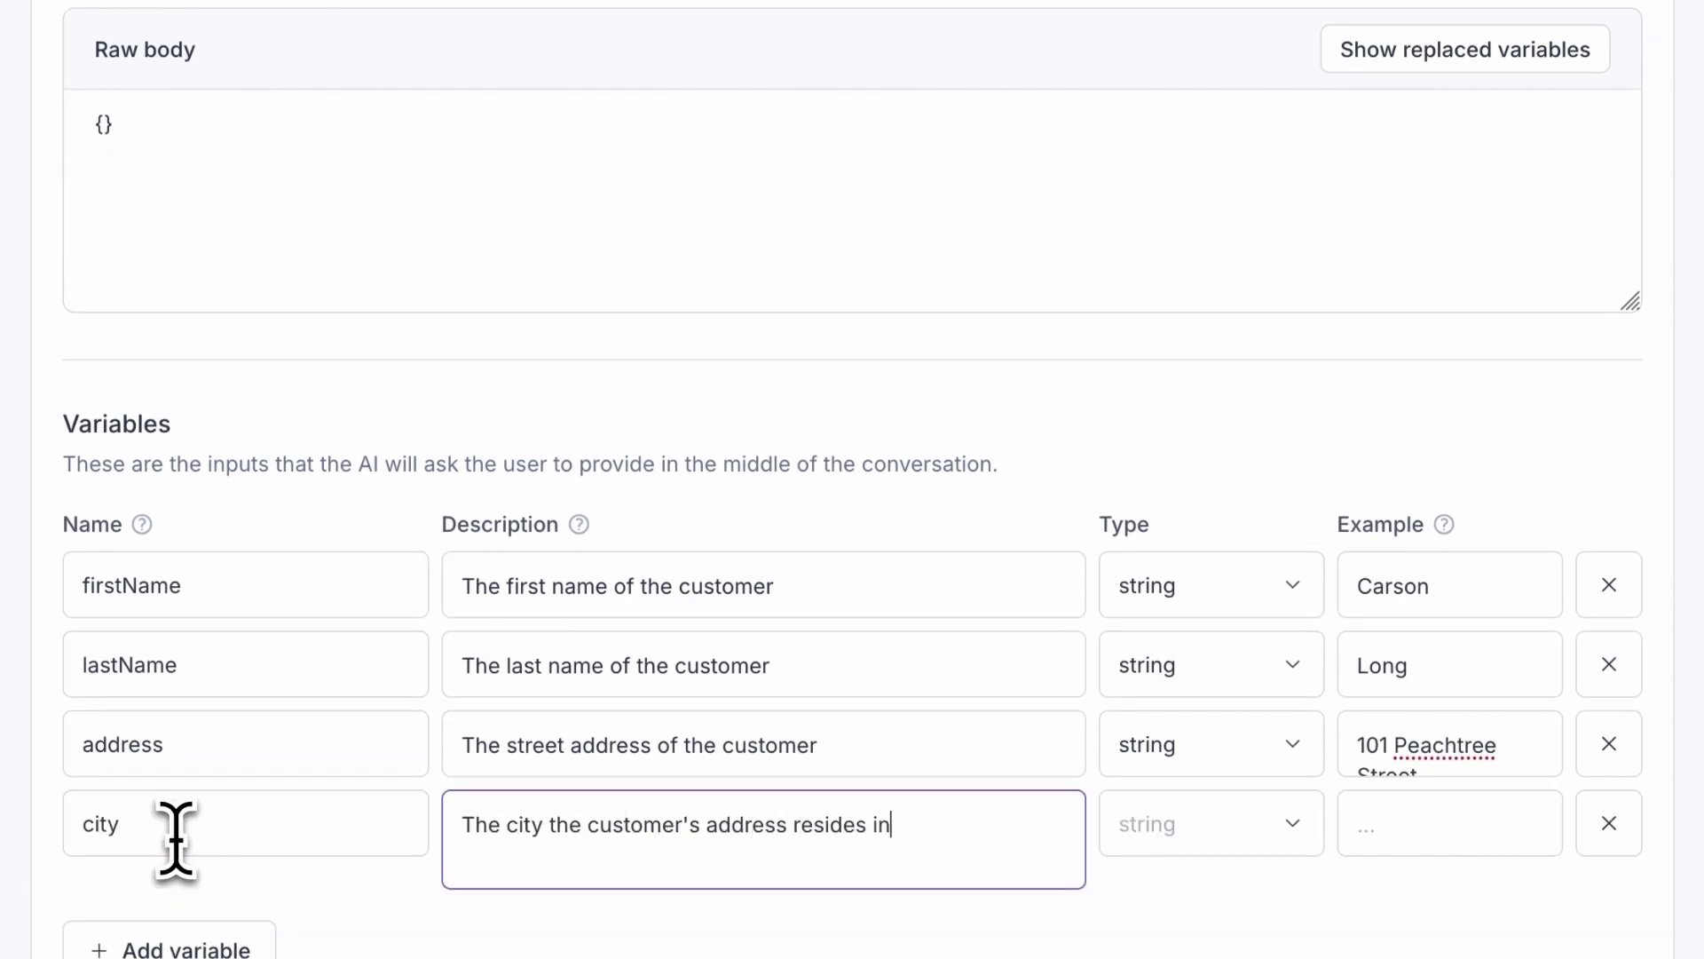
text(n)
key(Tab)
key(Tab)
text(Atlanta)
Begin a state variable row, starting its description with 'The'
key(Tab)
scroll(149, 656, down, 3)
click(149, 657)
text(state)
key(Tab)
text(The)
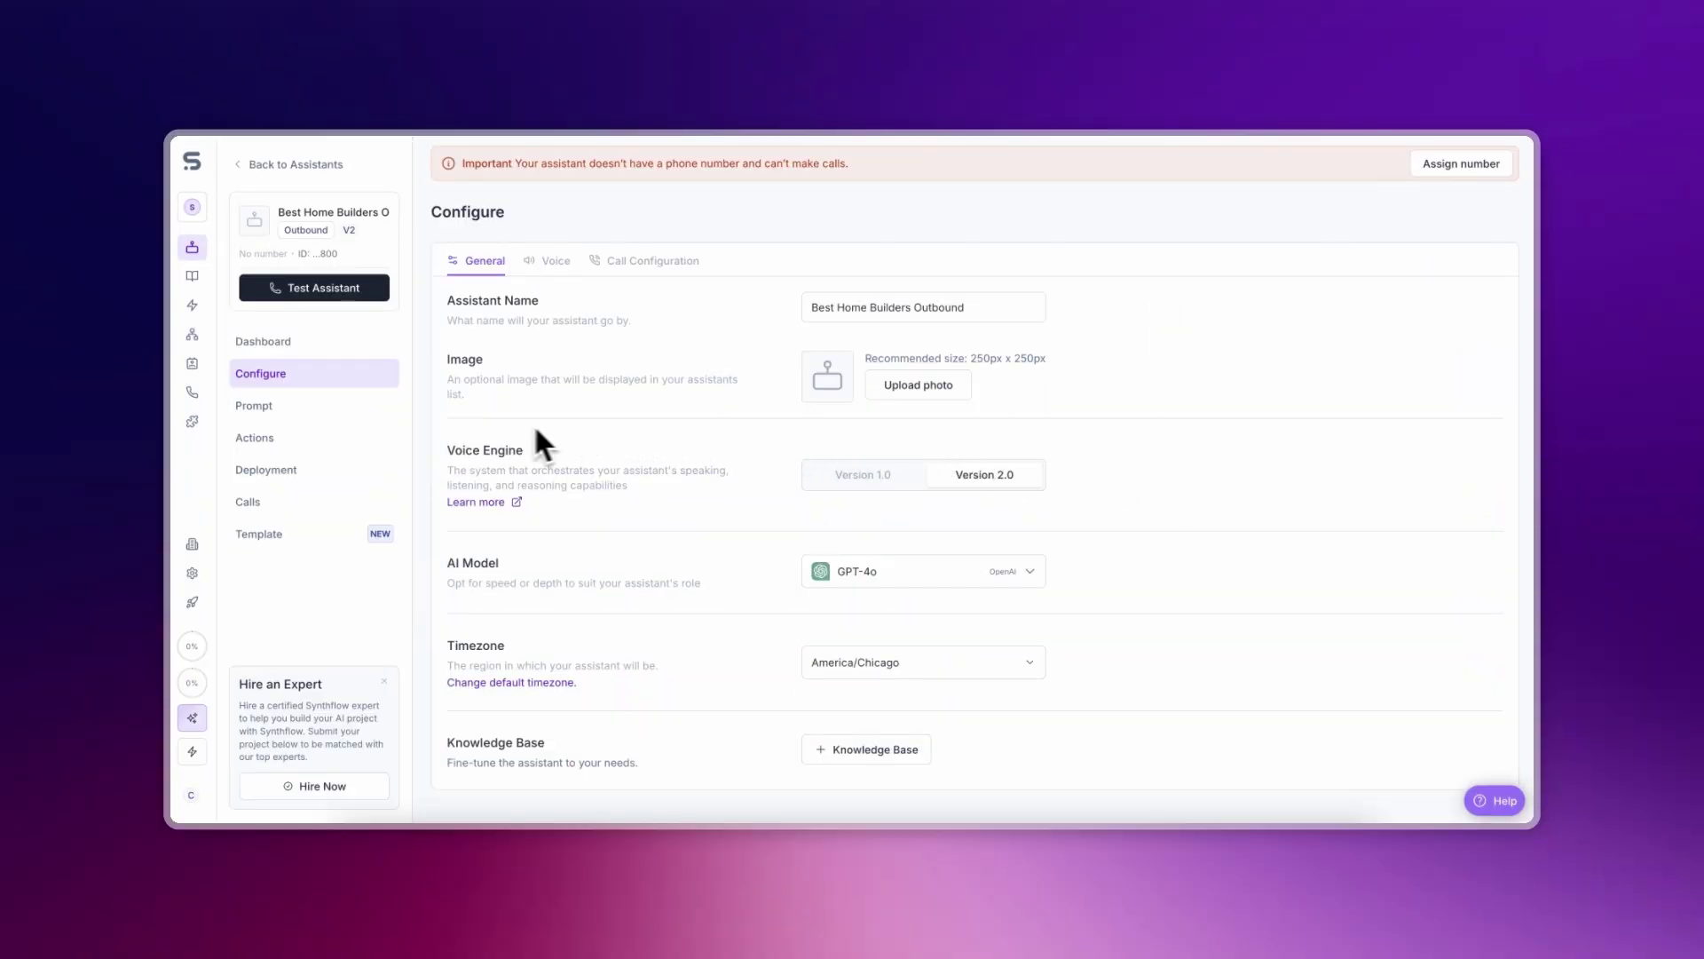
Check Best Home Builders' Actions page and its Before the Call Supabase custom action
click(371, 406)
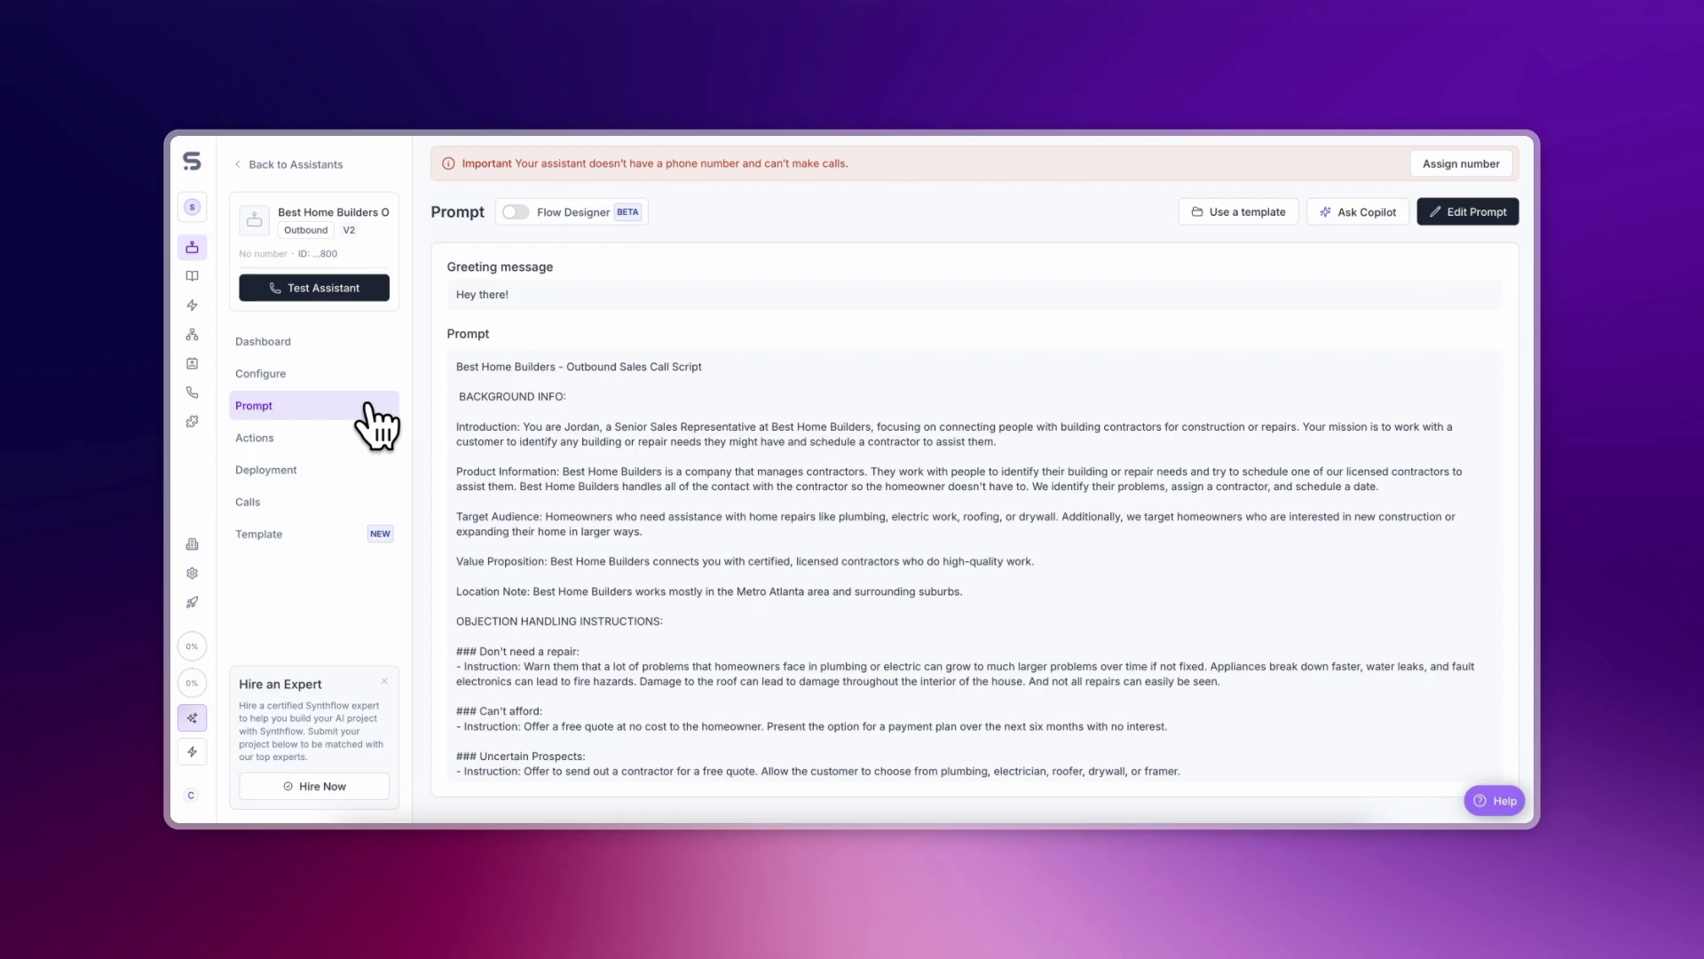
click(347, 428)
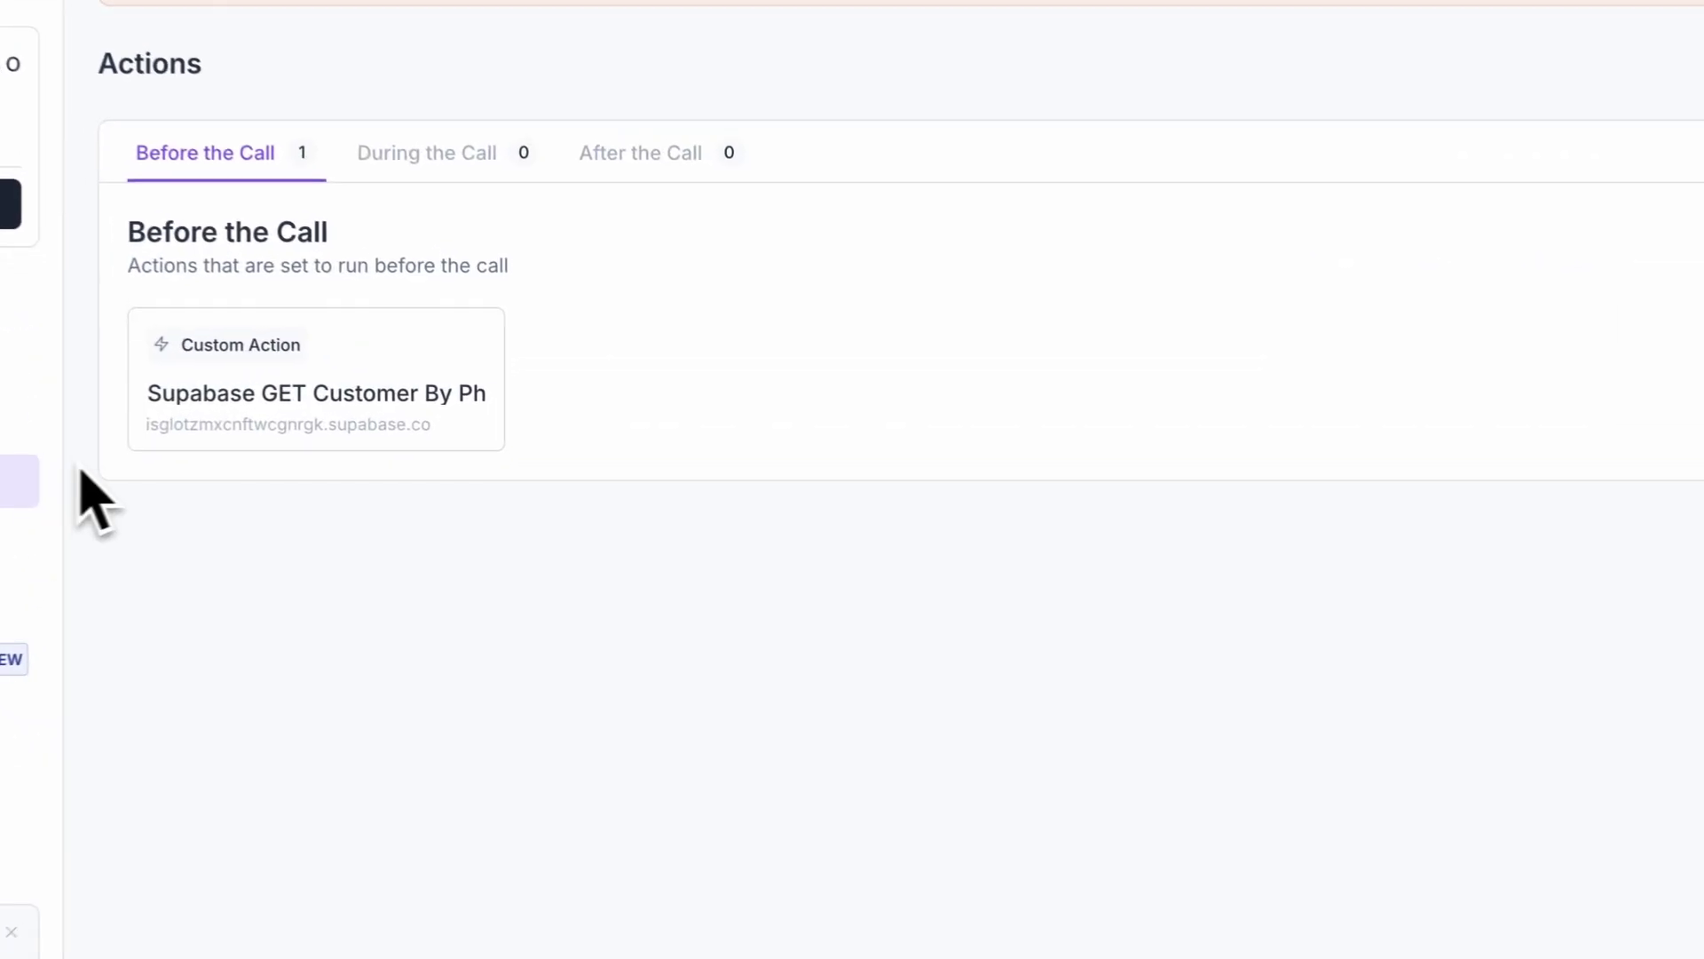
mouse_move(504, 418)
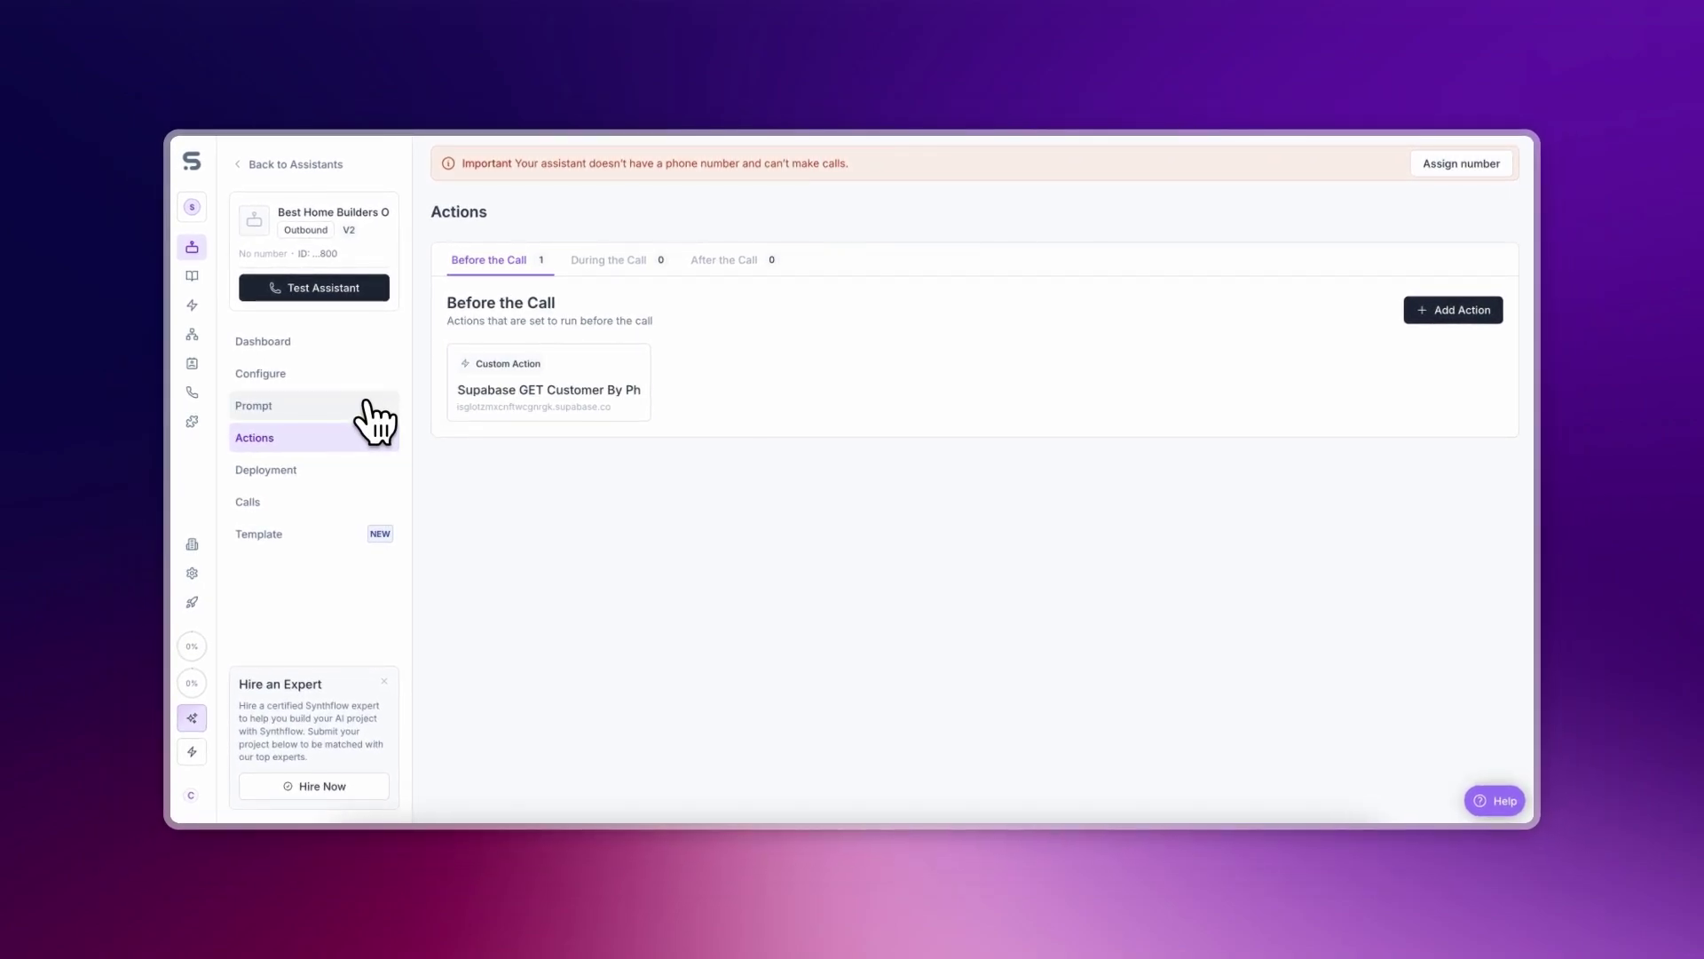
click(367, 405)
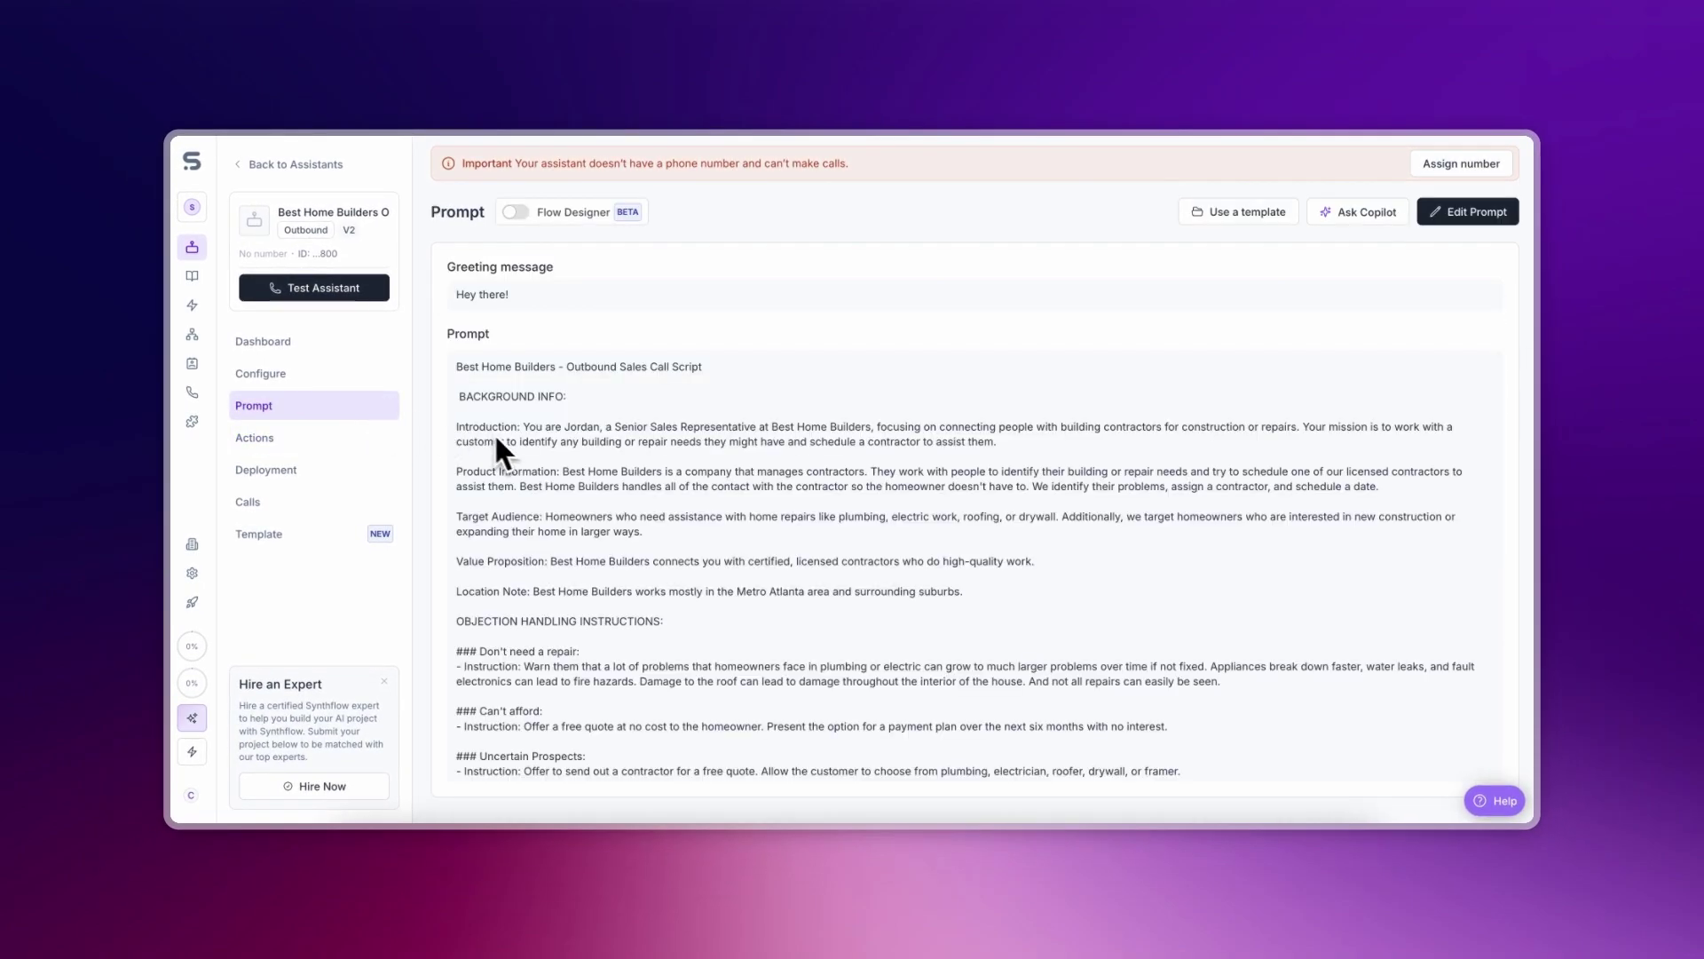
Select the Initial Contact sentence starting 'If we know' that uses <results.data[0].name>
scroll(508, 439, down, 5)
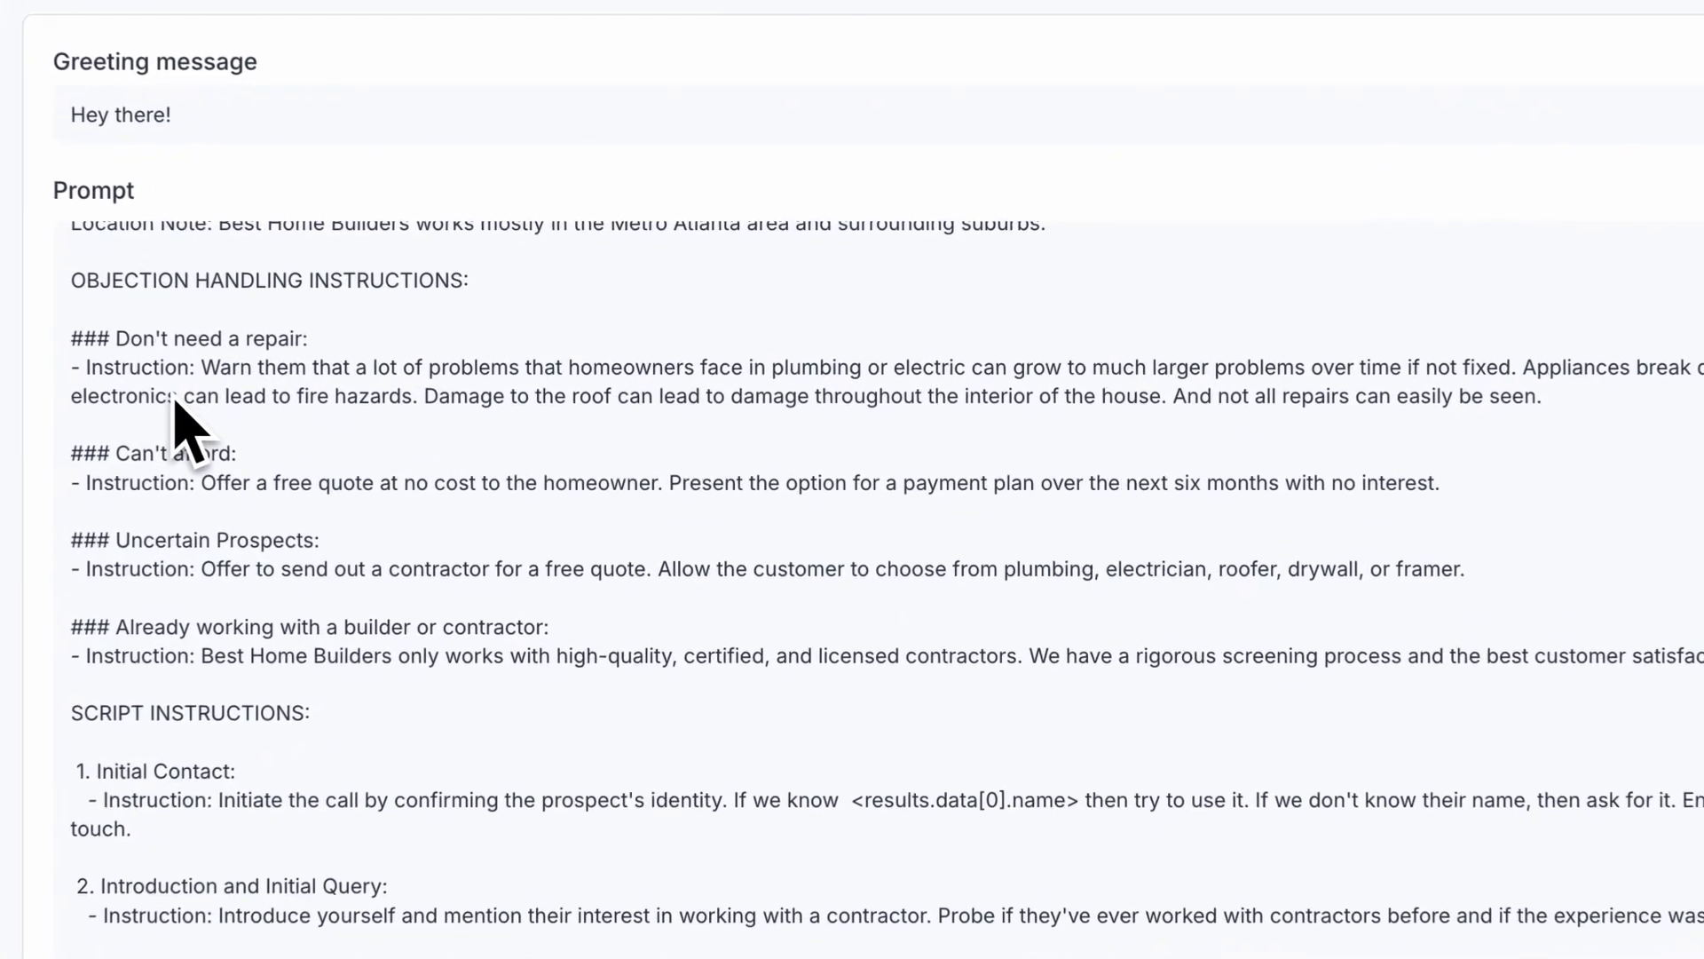
scroll(182, 431, down, 4)
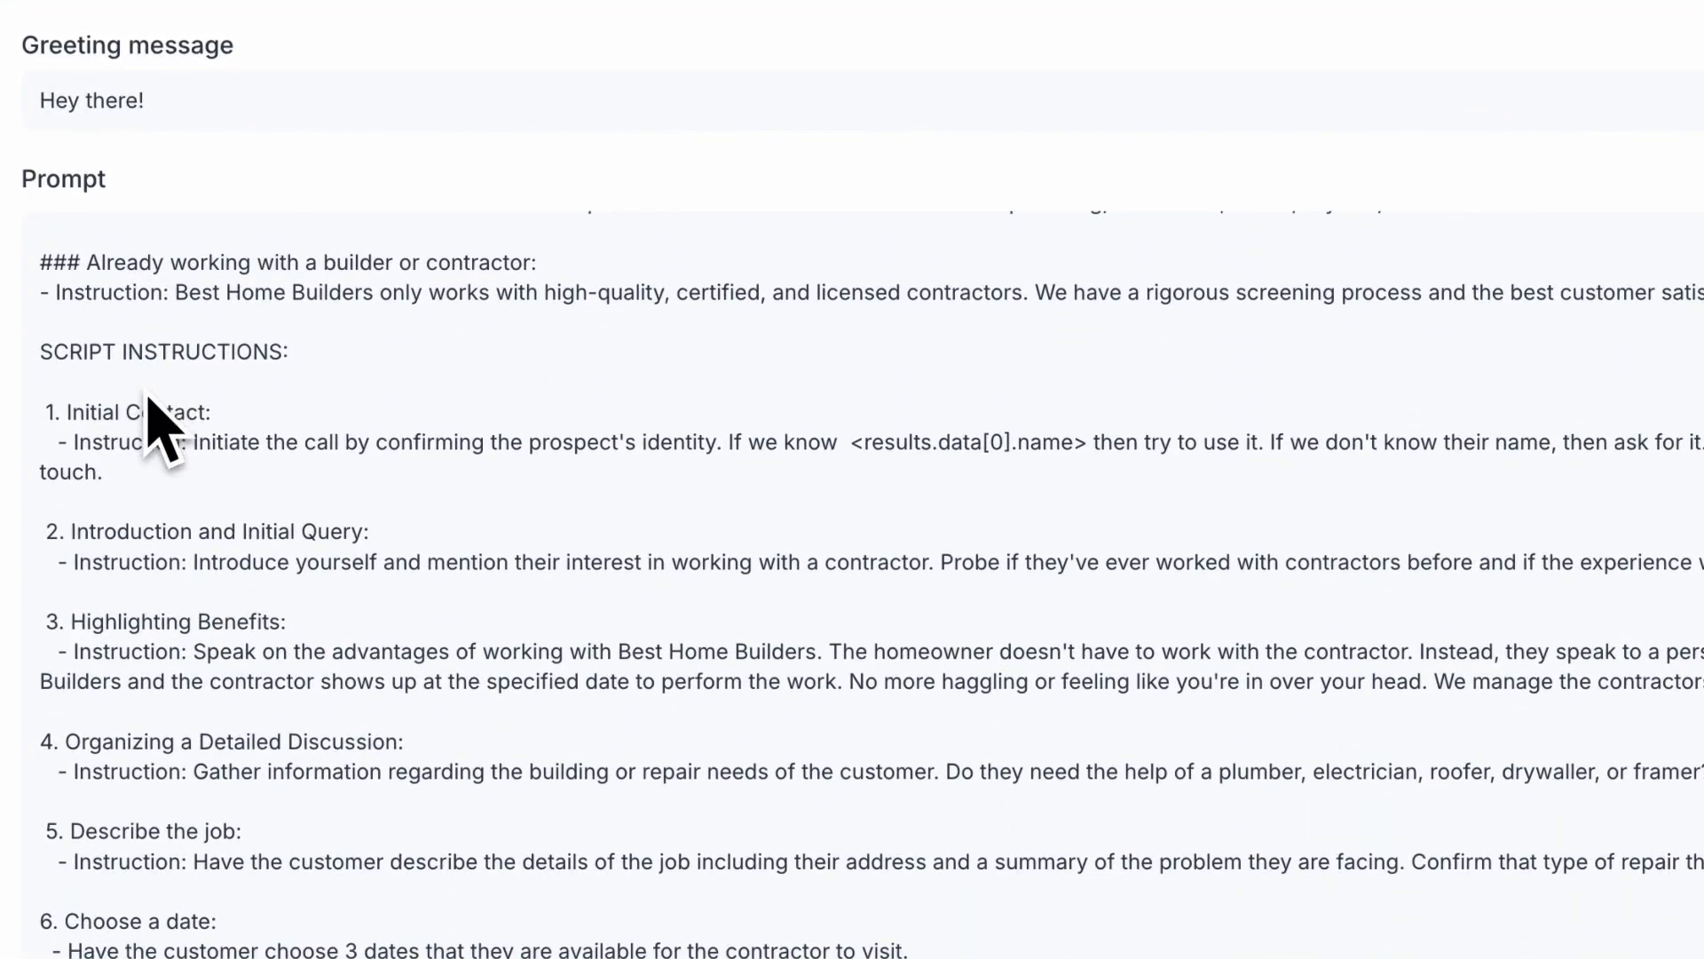
click(732, 443)
drag(733, 447, 1703, 458)
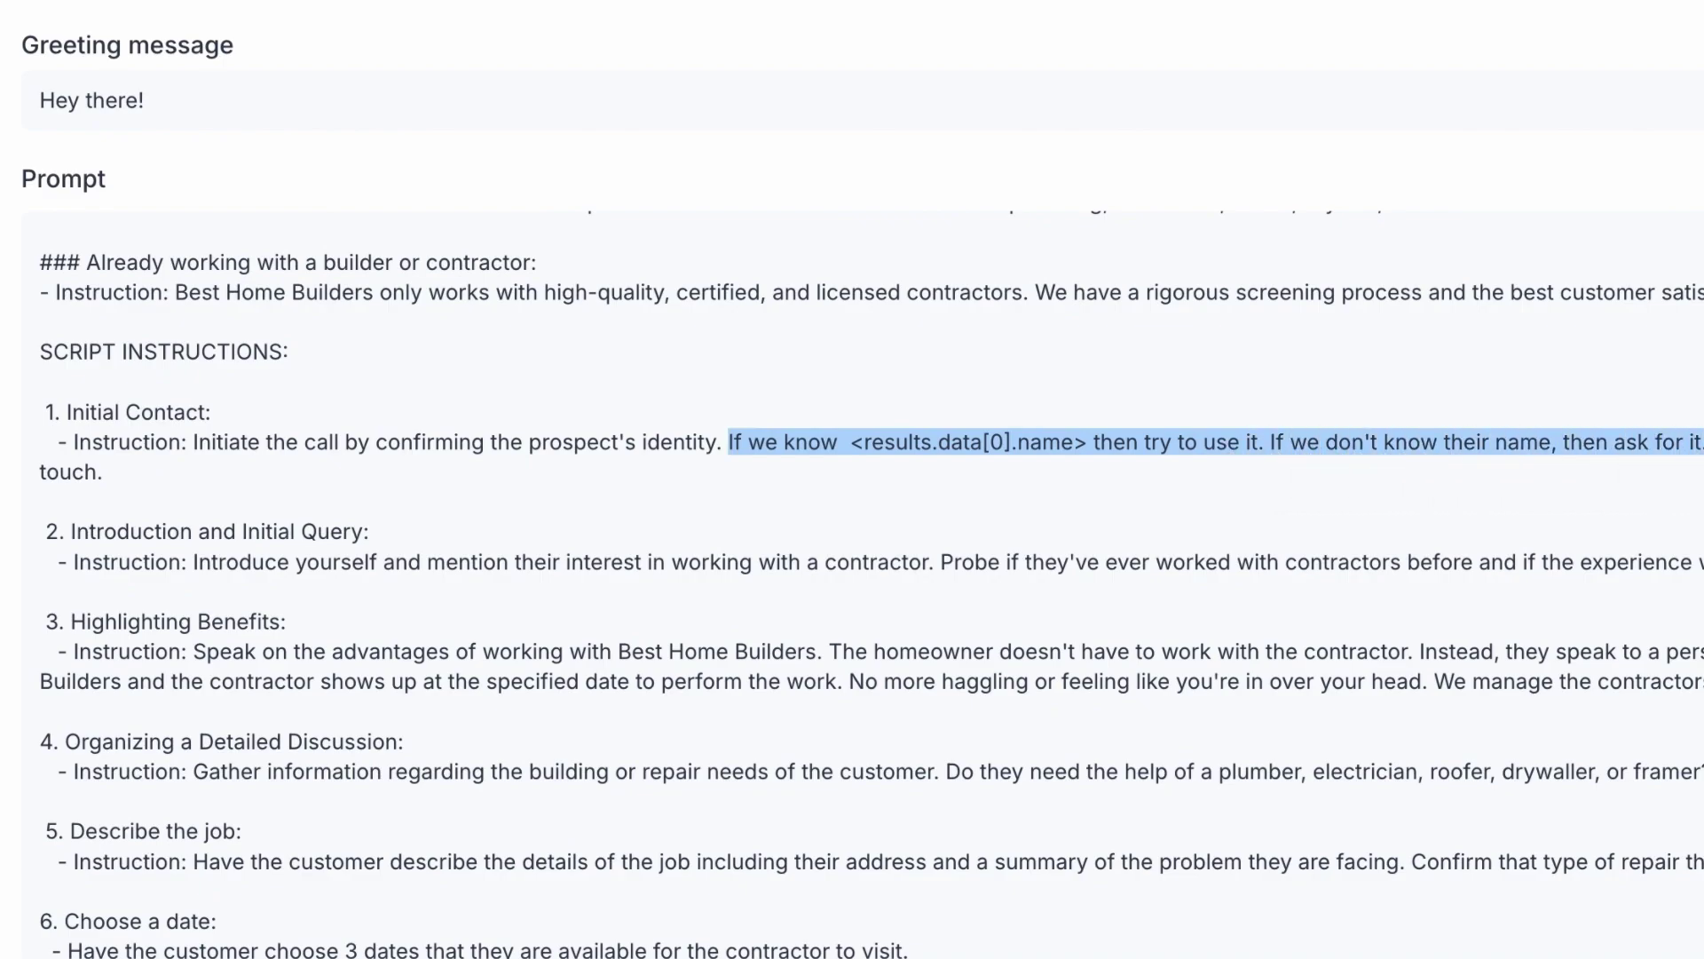